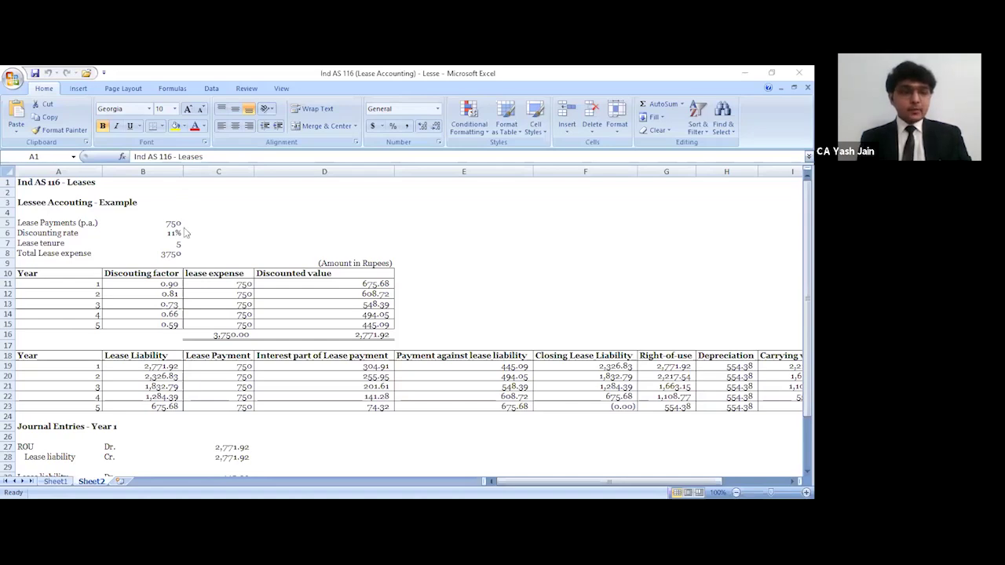
Review the annual lease payment, discounting rate and lease tenure assumptions in cells B5 to B7.
click(179, 225)
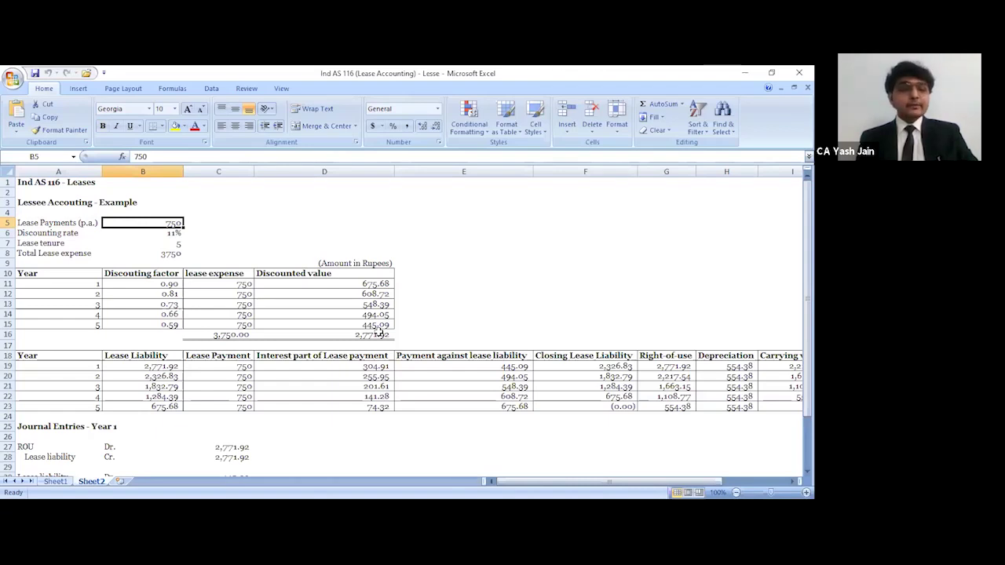
key(F2)
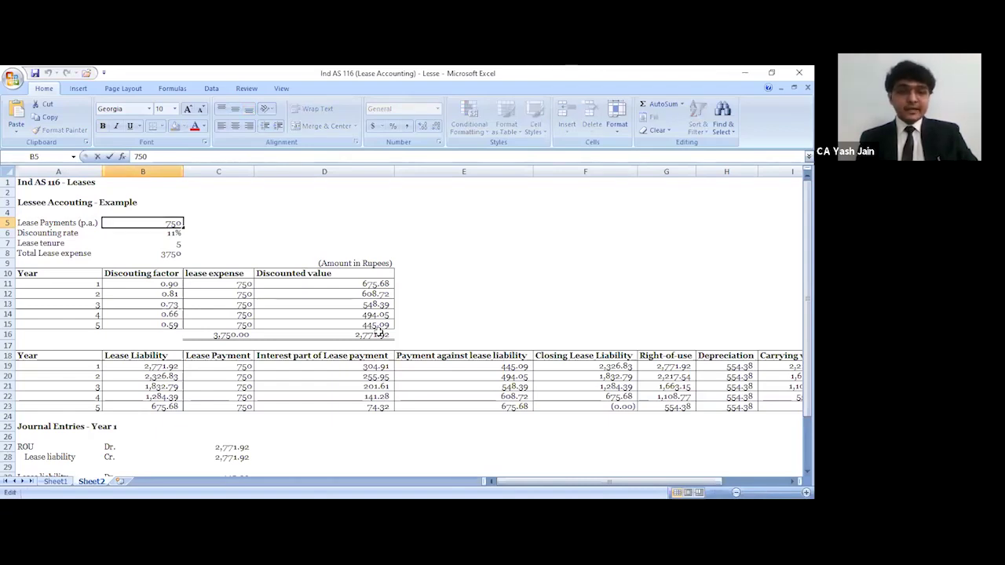
key(Return)
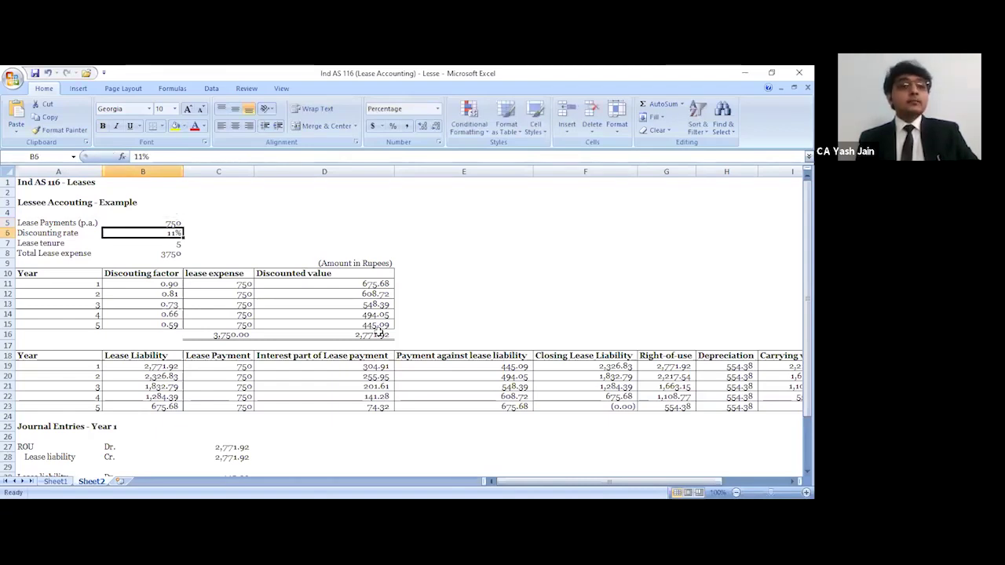
key(Left)
key(Down)
key(Right)
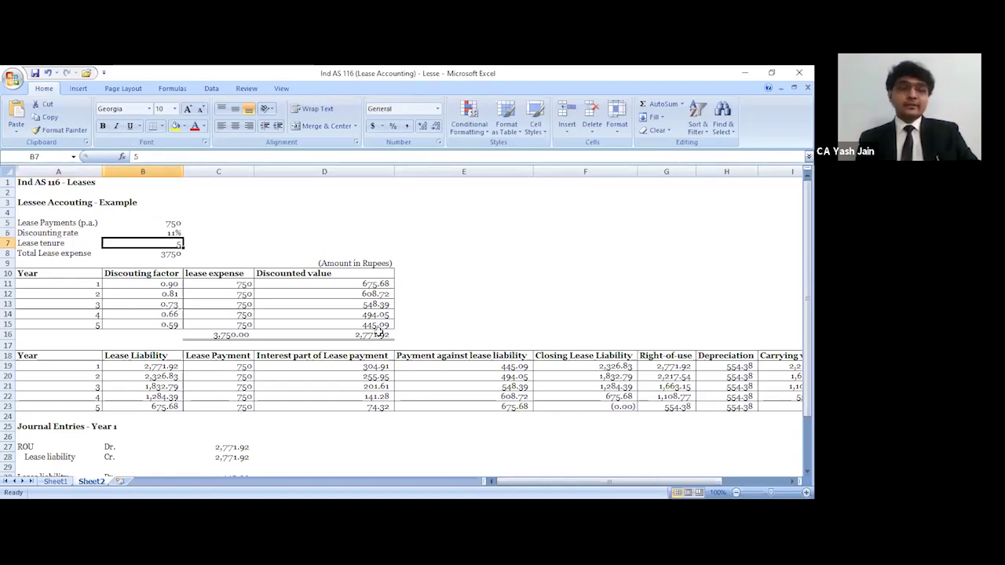
key(Up)
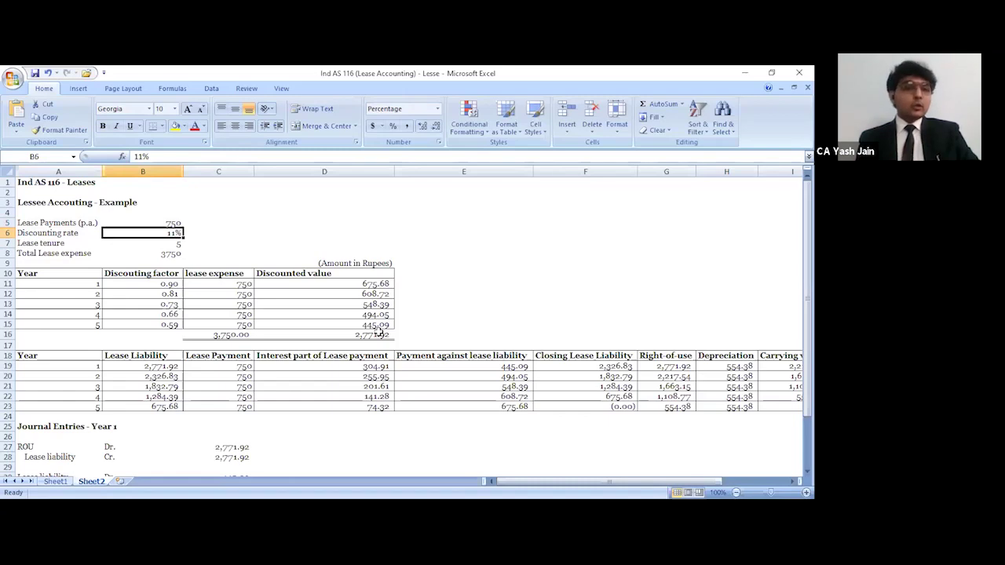
Check the Total Lease expense formula =B5*B7 in cell B8.
key(Down)
key(Down)
text(=B5*B7)
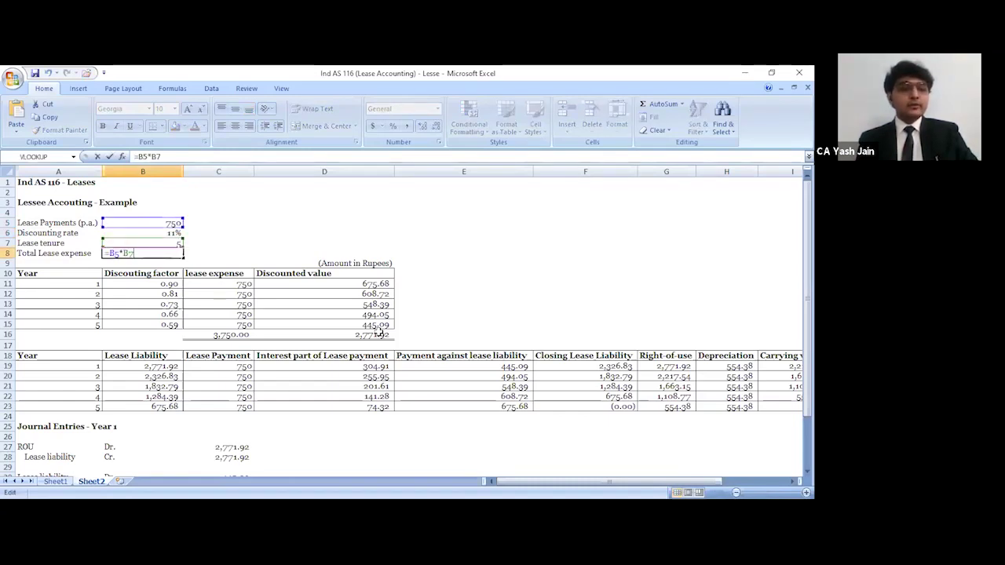
key(Return)
Go through the Year column of the discounting table, from its heading in A10 to year 5 in A15.
key(Down)
key(Down)
key(Up)
key(Left)
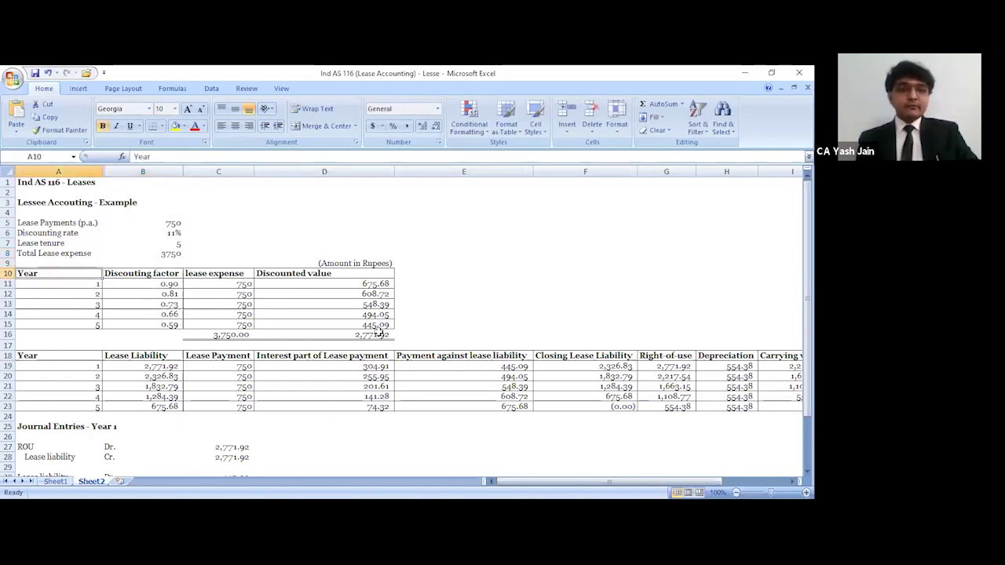
key(Down)
key(Down)
key(Down)
key(Down)
key(Down)
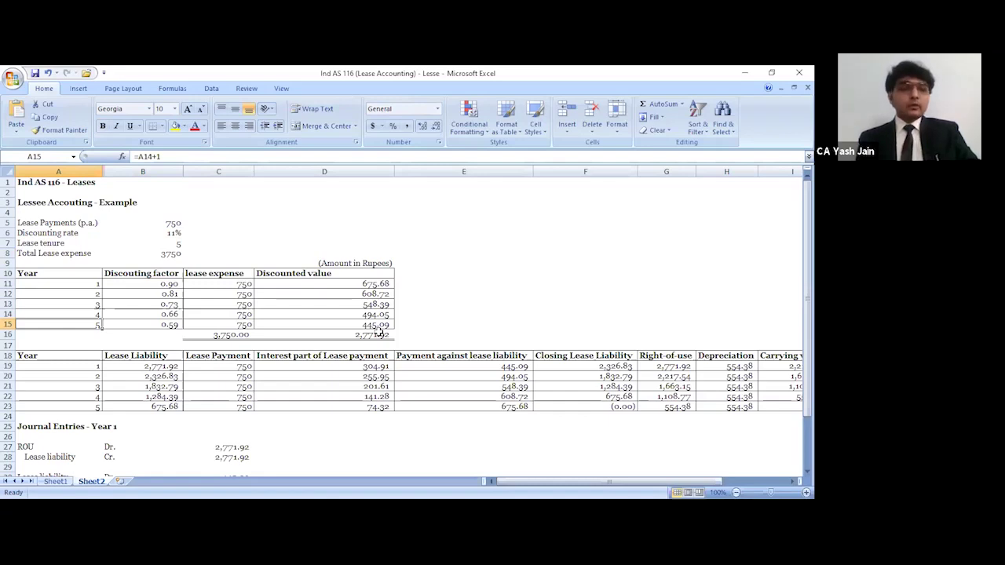
Examine the Discounting factor column and inspect the year 1 formula in cell B11.
key(Up)
key(Up)
key(Up)
key(Up)
key(Right)
key(Down)
key(Down)
key(Up)
key(Up)
key(F2)
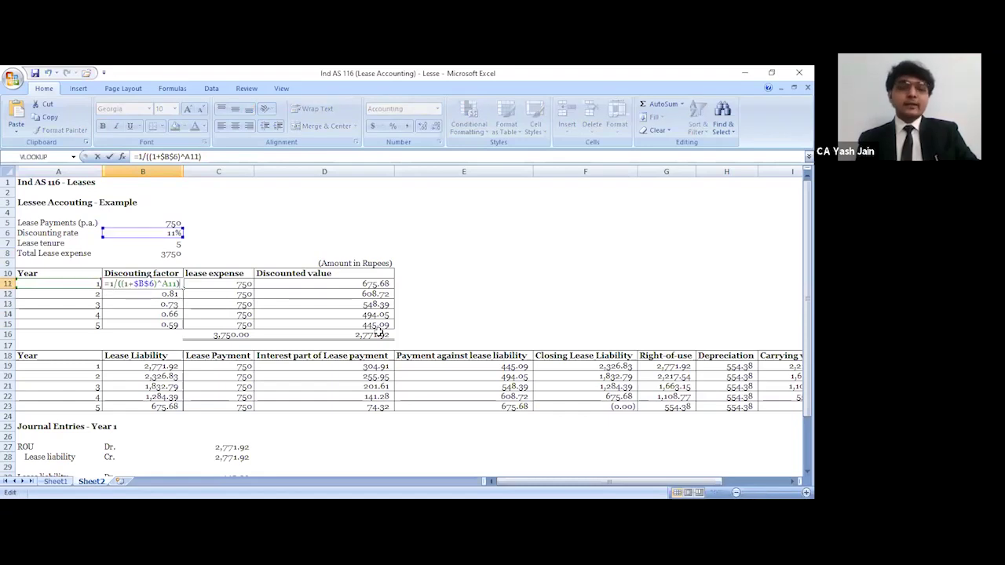
key(Return)
key(Down)
key(Down)
key(Down)
key(Up)
Examine the lease expense column from year 1 to year 4 and inspect the formula in cell C14.
key(Right)
key(Up)
key(Up)
key(Up)
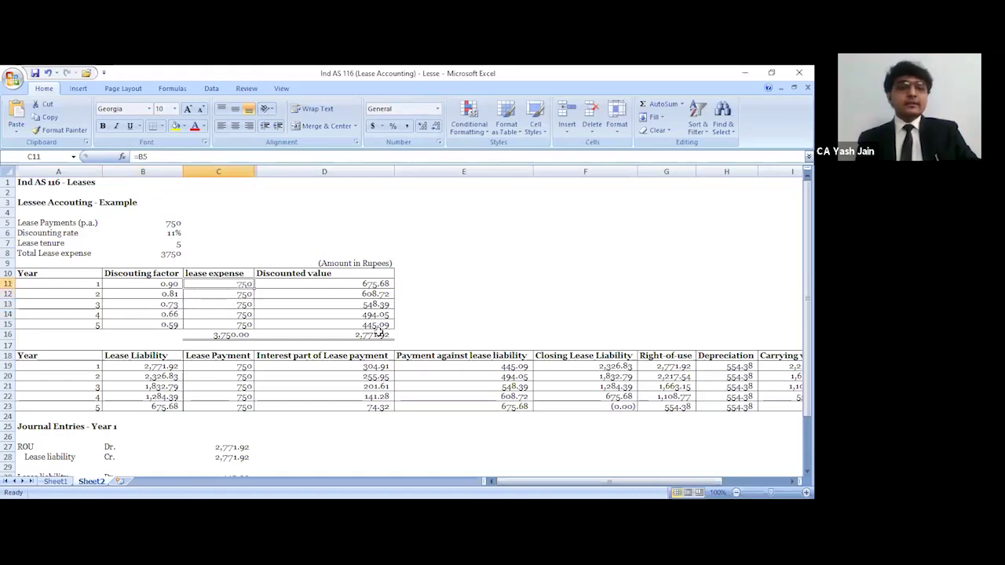
key(Down)
key(Down)
key(Down)
key(F2)
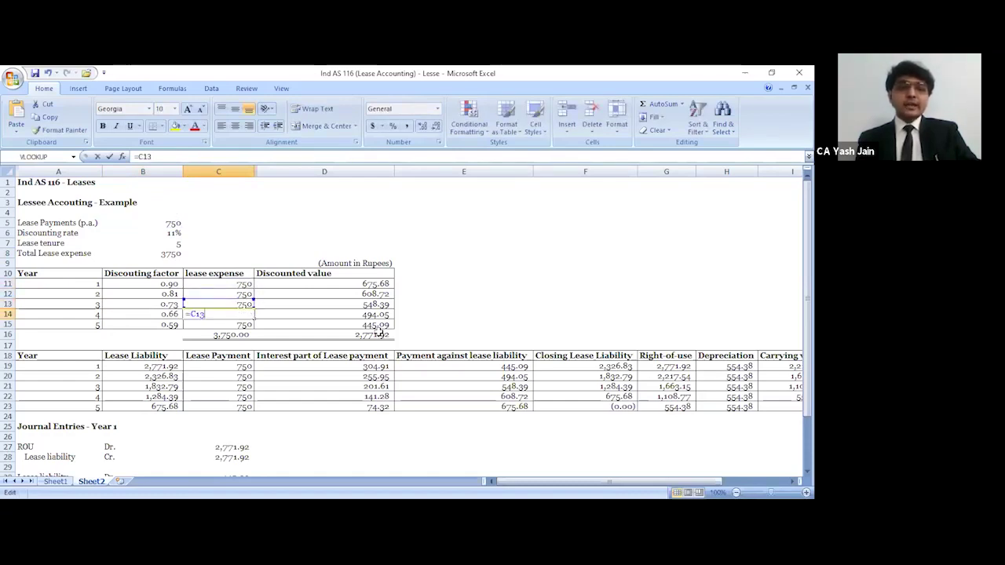
key(Escape)
Compare the year 1 discounting factor, lease expense and discounted value in row 11.
key(Right)
key(Up)
key(Up)
key(Up)
key(Down)
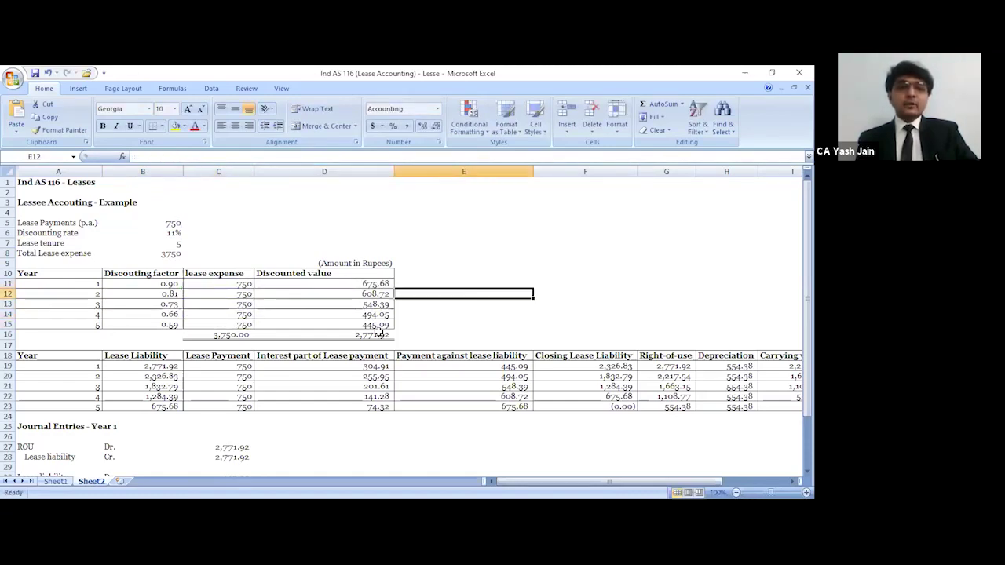
key(Up)
key(Left)
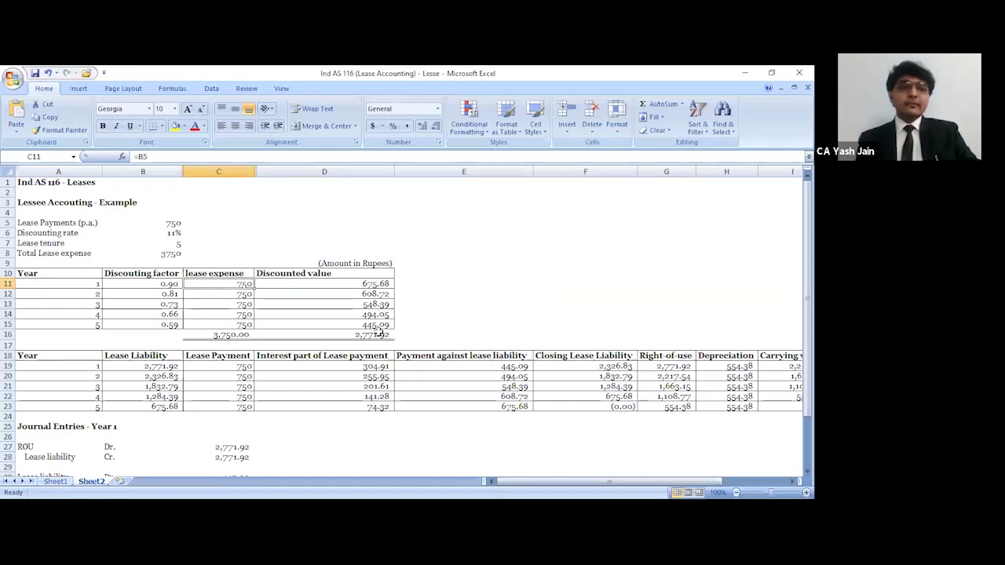
key(Left)
key(Right)
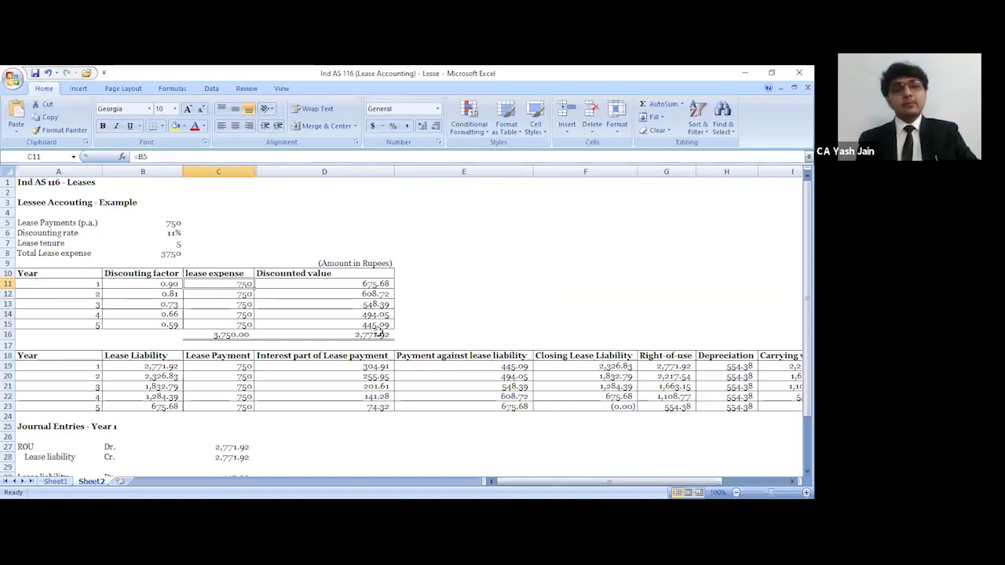
key(Right)
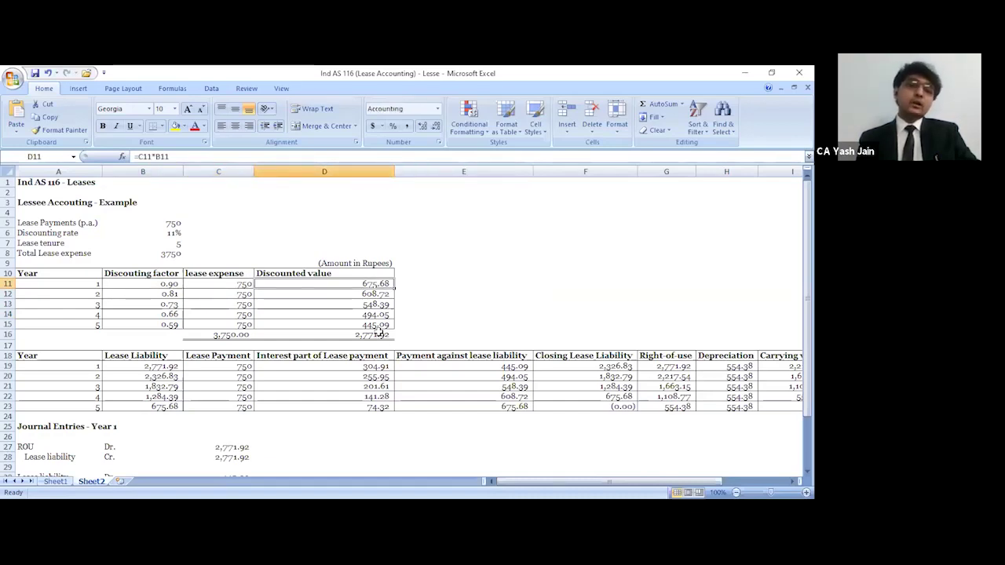
Go down the Discounted value column and inspect the total formula in cell D16.
key(Down)
key(Down)
key(Down)
key(Down)
key(Down)
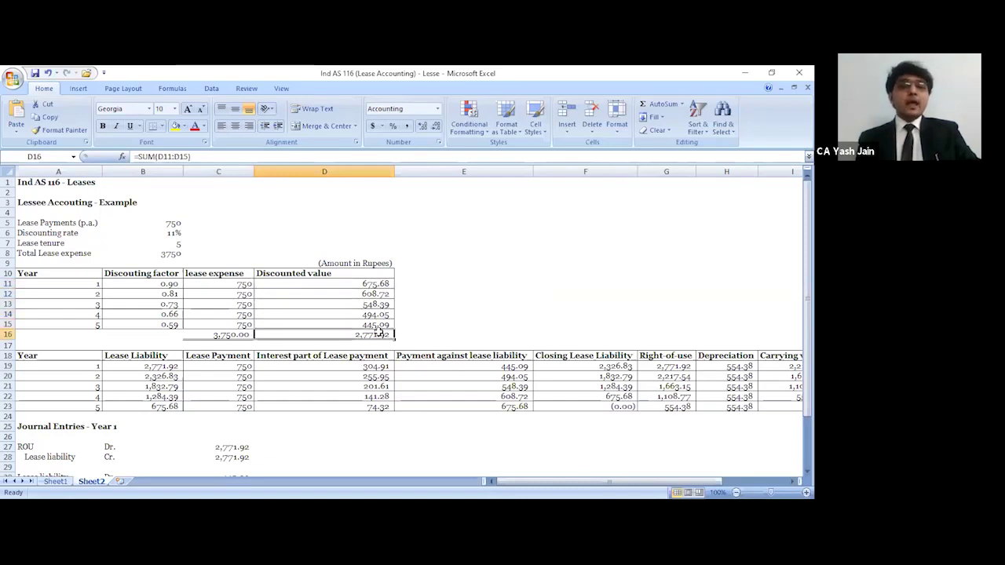
double_click(379, 333)
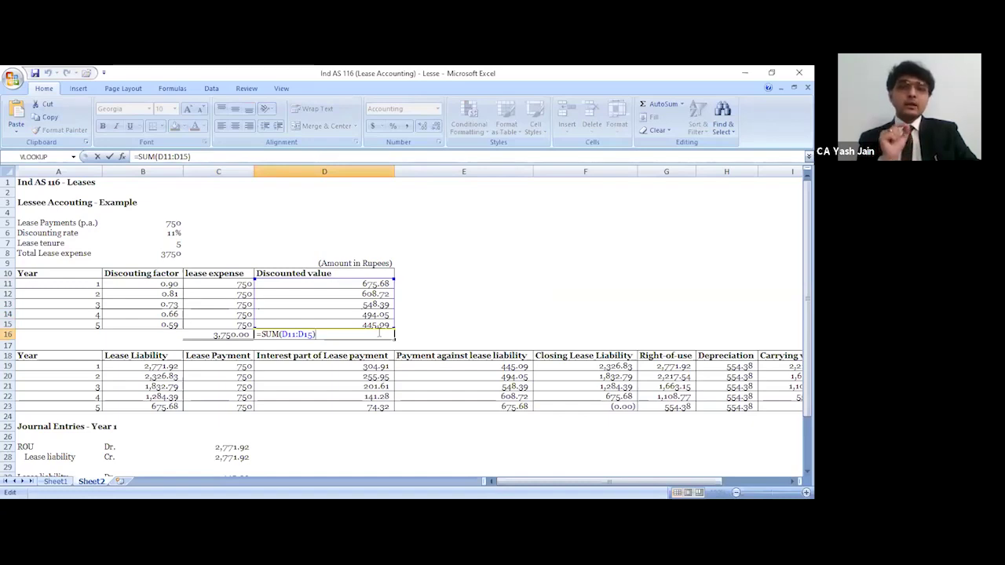
key(ctrl+Return)
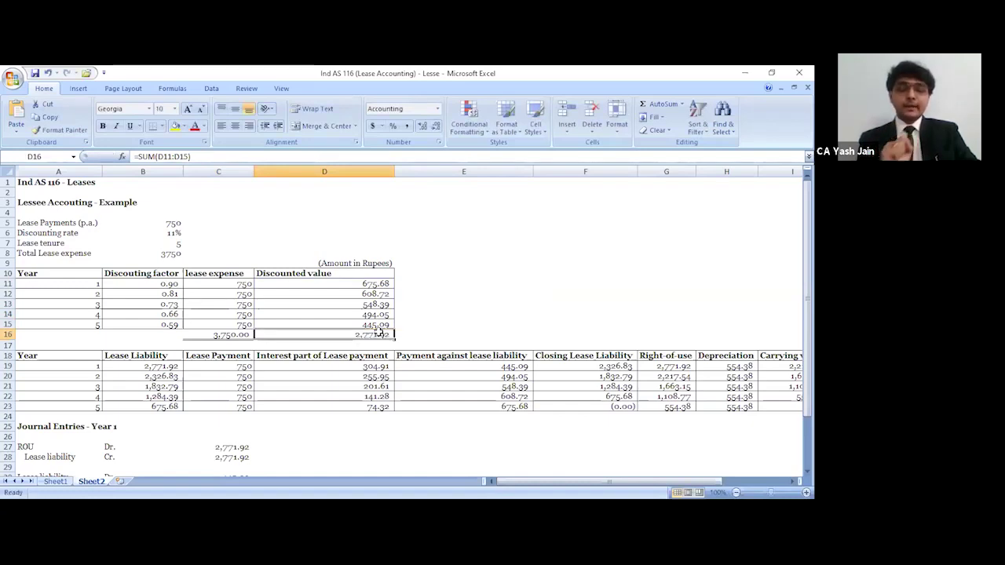
Examine the lease liability schedule's interest and lease payment columns, ending at the year 1 Lease Liability in B19.
key(Down)
key(Down)
key(Down)
key(Down)
key(Down)
key(Down)
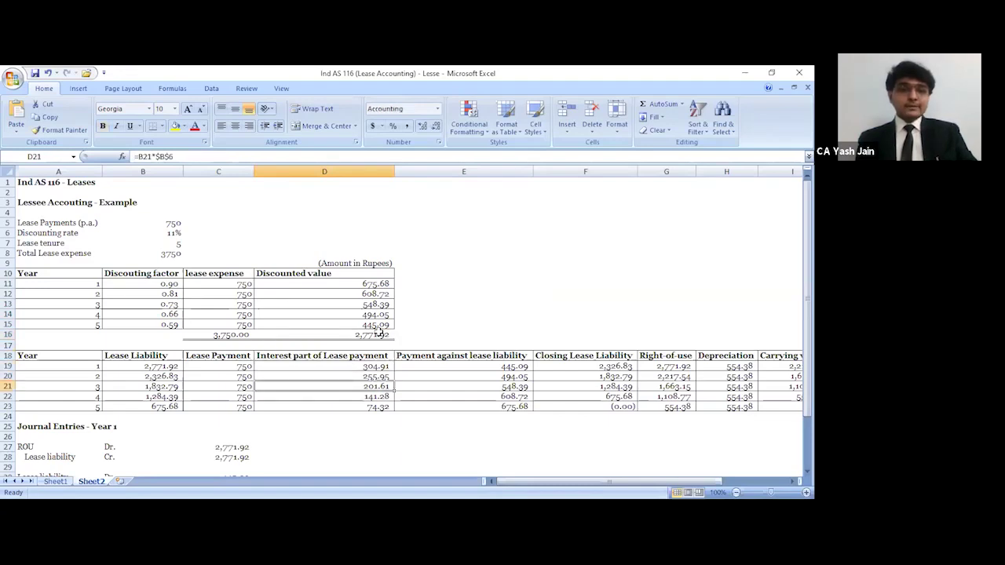
key(Down)
key(Down)
key(Up)
key(Up)
key(Left)
key(Up)
key(Up)
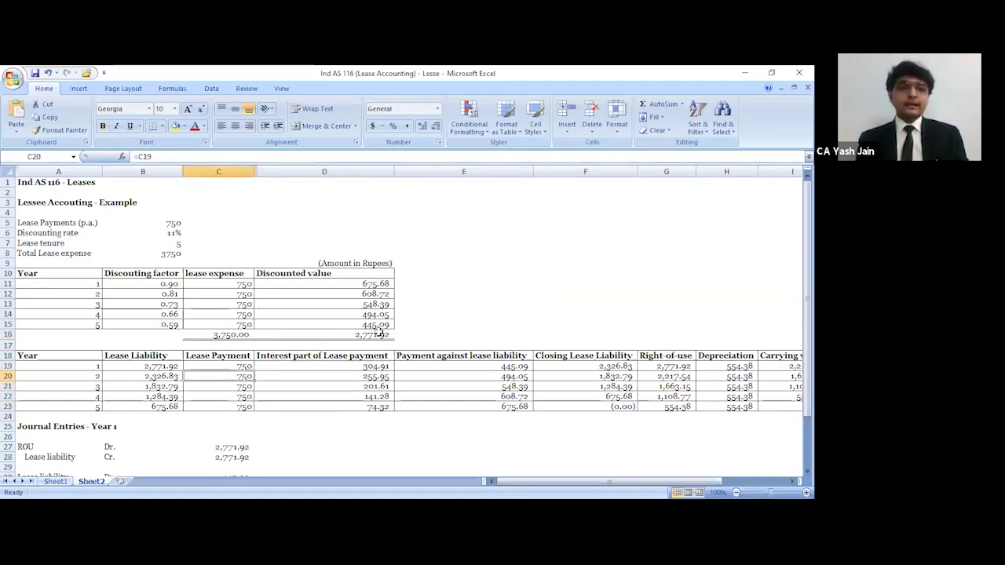
key(Up)
key(Left)
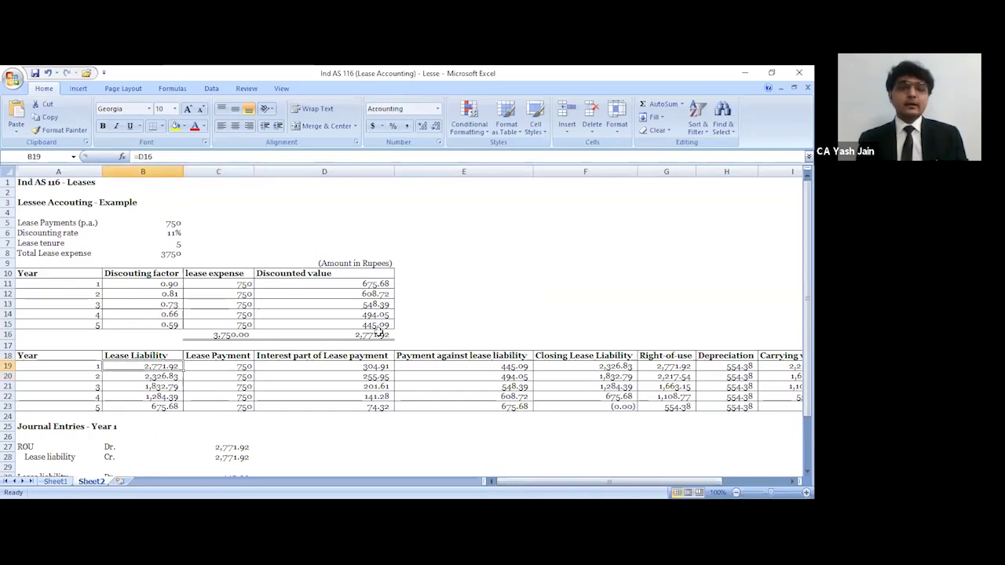
Go across the year 1 row of the lease schedule to Carrying value, then return to Right-of-use in G19.
key(Right)
key(Right)
key(Right)
key(Right)
key(Right)
key(Right)
key(Right)
key(Right)
key(Left)
key(Left)
key(Left)
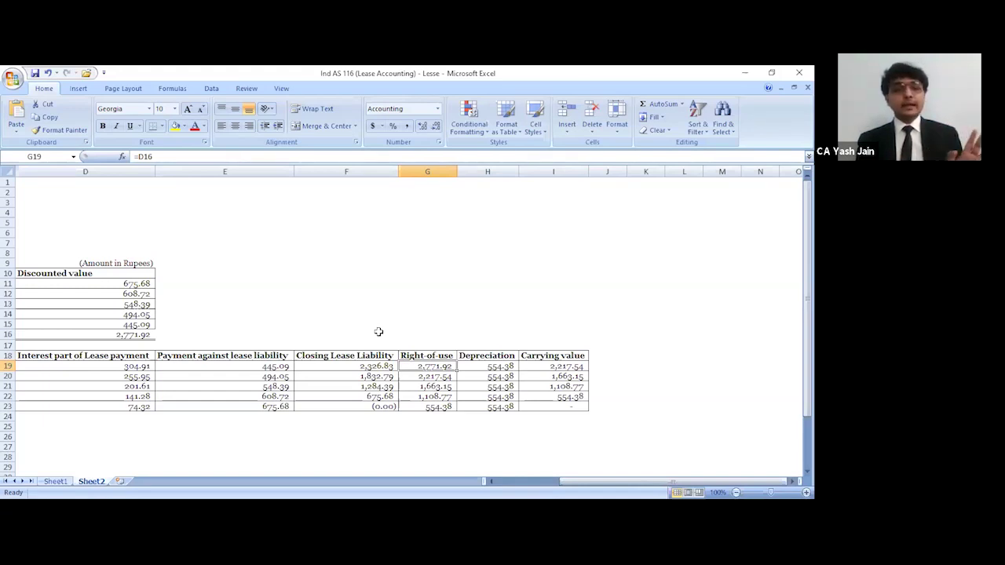
Inspect the Depreciation formulas from year 1 in H19 down to year 5, plus the year 5 Carrying value in I23.
key(Right)
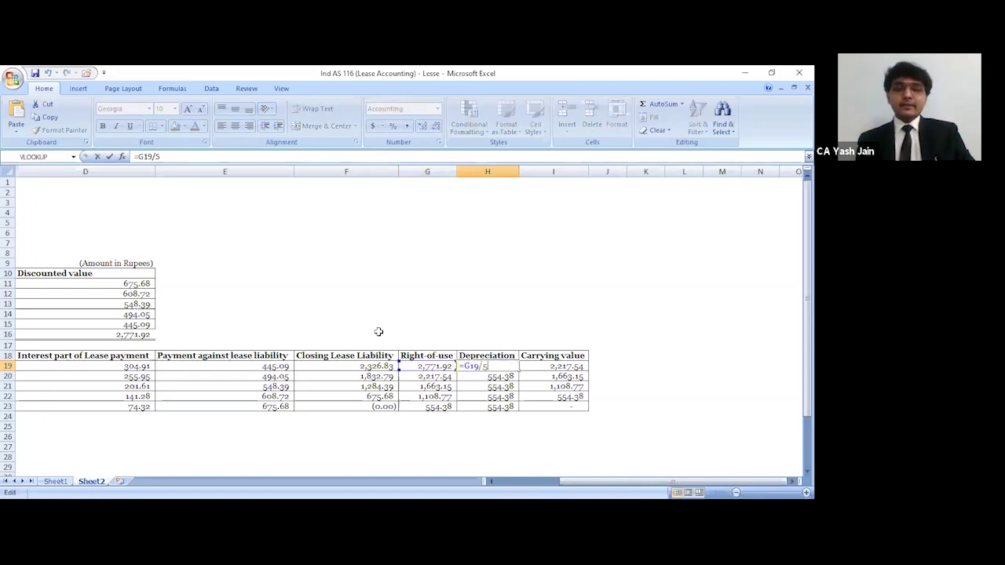
key(Right)
key(Down)
key(Left)
key(Down)
key(Down)
key(F2)
key(Return)
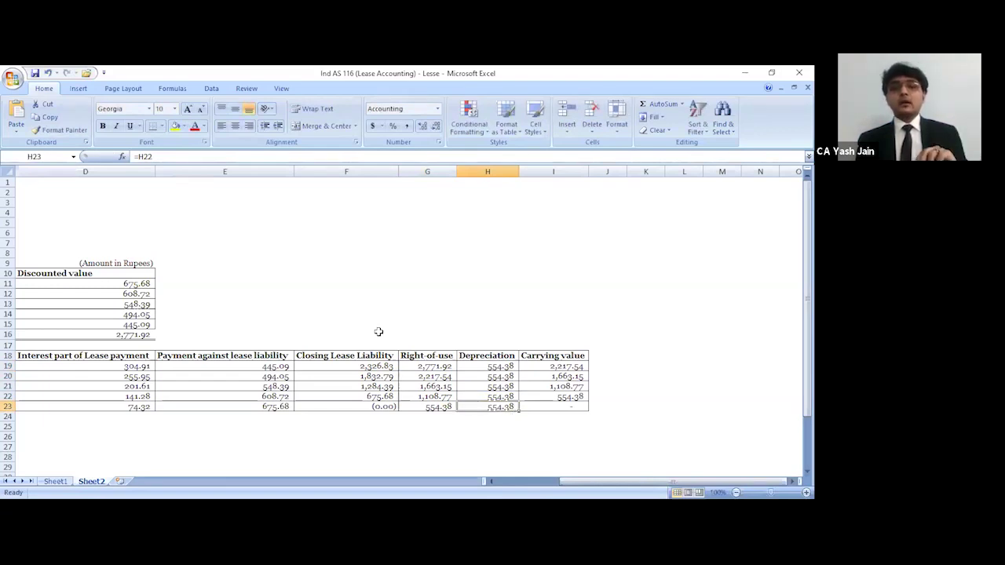
key(Right)
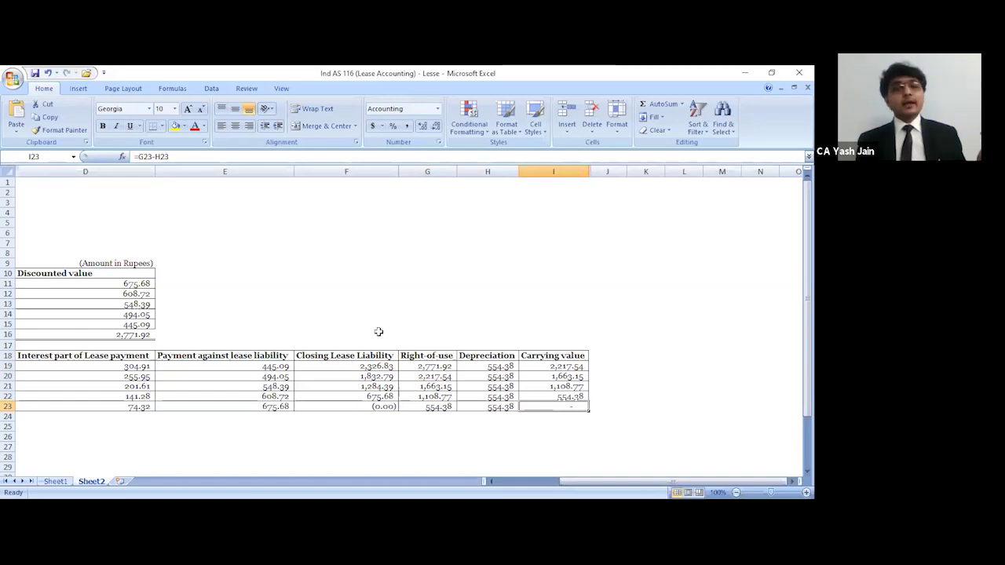
Go back across the year 5 row to its Year cell, then up to the year 1 Lease Liability in B19.
key(Left)
key(Left)
key(Left)
key(Left)
key(Left)
key(Left)
key(Left)
key(Left)
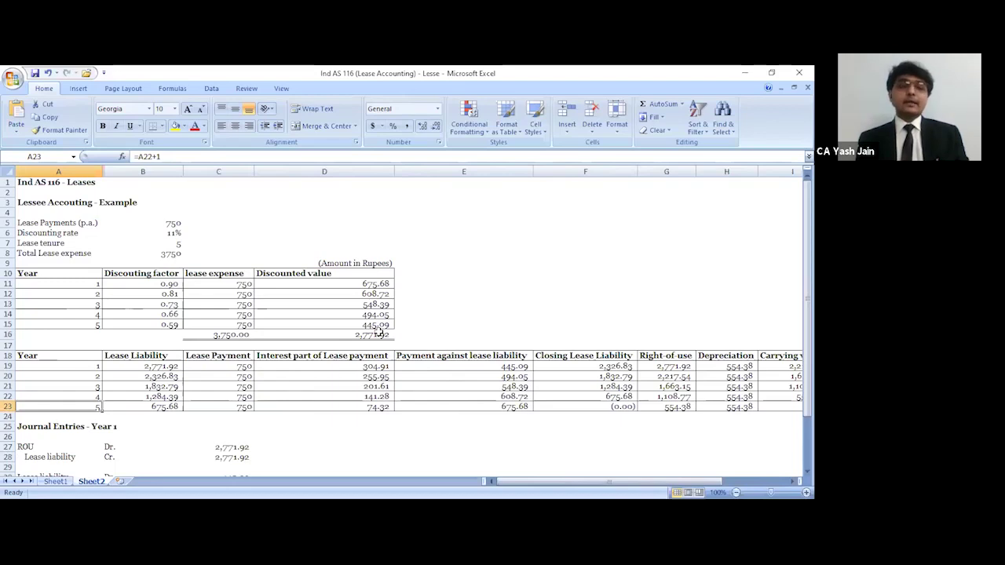
key(Right)
key(Up)
key(Up)
key(Up)
key(Up)
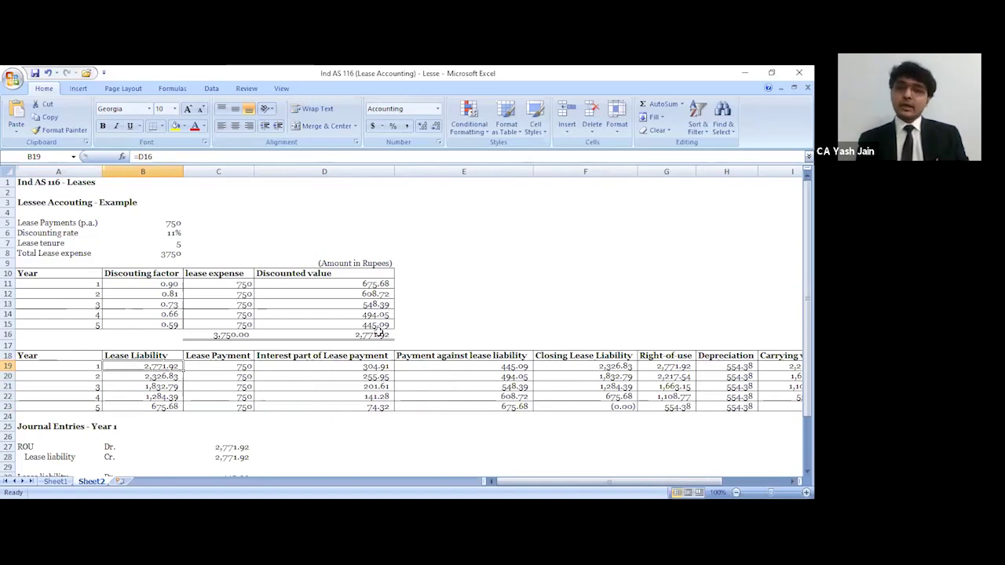
Look over the Lease Liability column and continue to the ROU line in A27 under Journal Entries - Year 1.
key(Down)
key(Down)
key(Down)
key(Down)
key(Down)
key(Down)
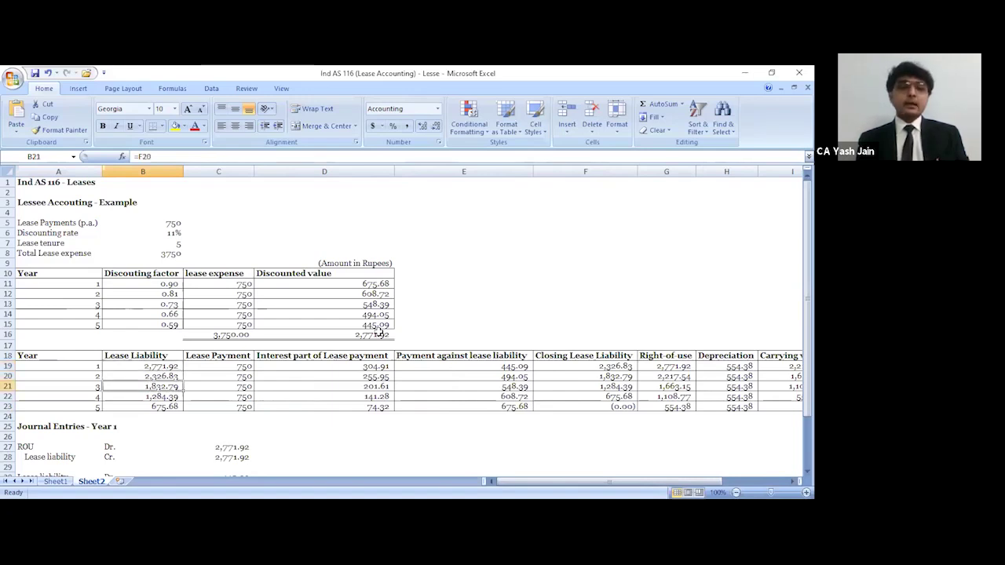
key(Left)
key(Down)
key(Down)
key(Up)
key(Up)
key(Down)
key(Down)
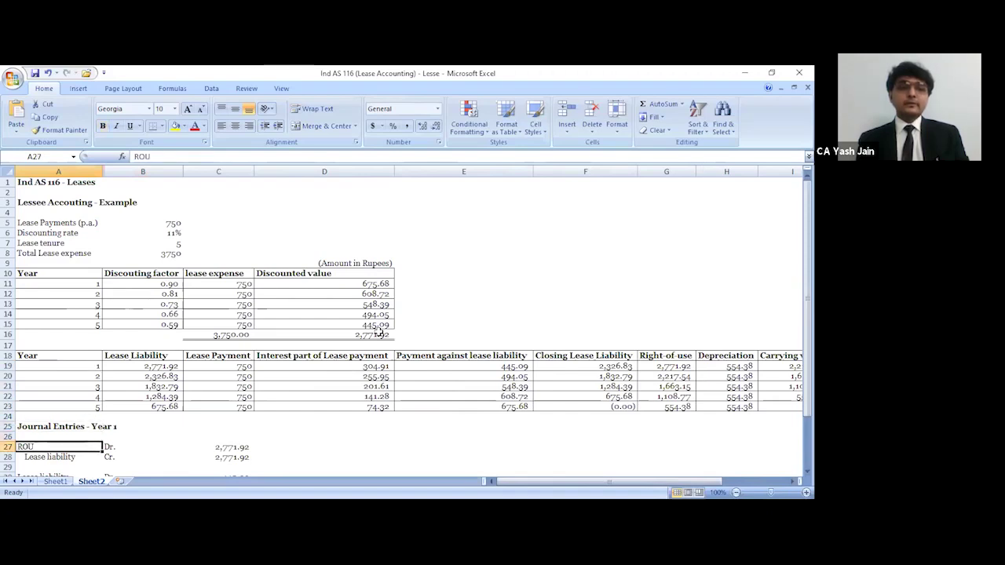
Highlight the ROU and Lease liability journal entry in A27:C28 and review its debit, credit and amount cells.
key(shift+Down)
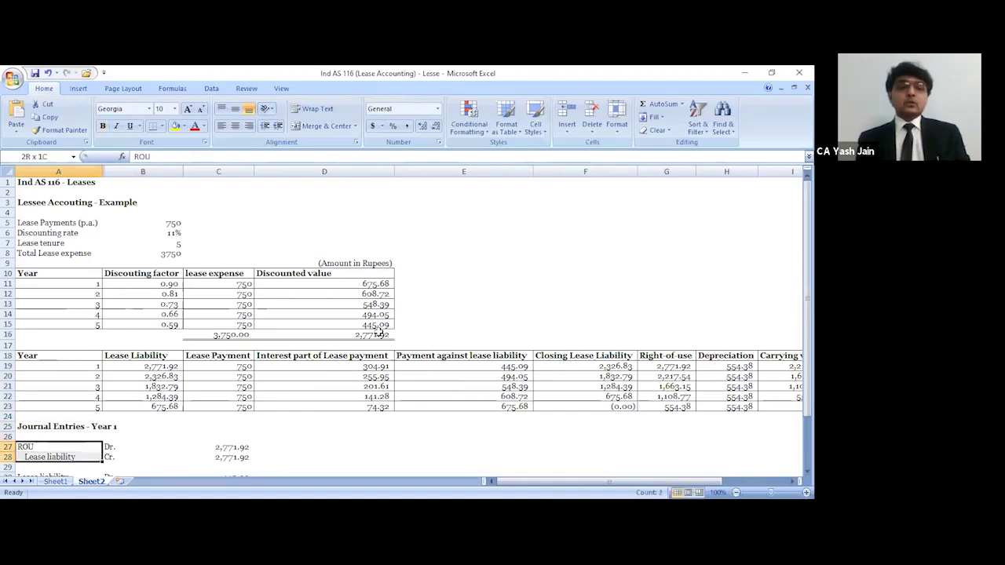
key(shift+Right)
key(shift+Right)
key(shift+Right)
key(shift+Left)
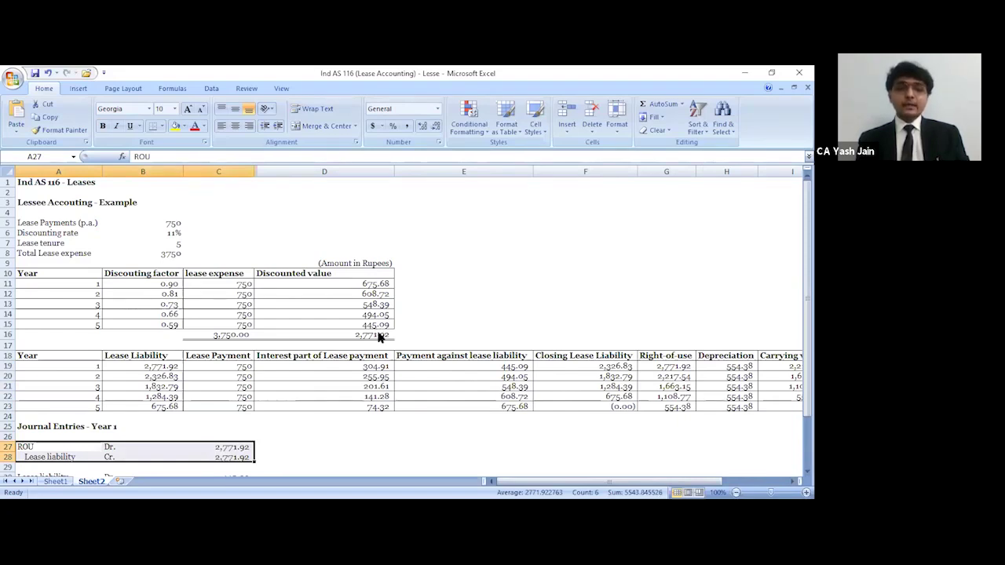
key(Right)
key(Left)
key(Down)
key(Right)
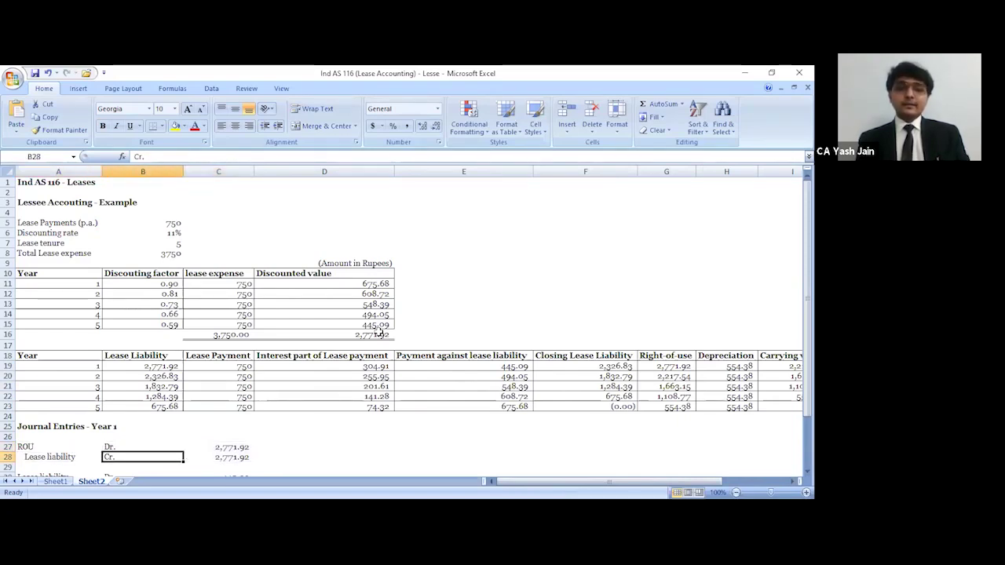
key(Right)
key(shift+Up)
Trace the journal entry amount back to the year 1 Lease Liability in B19 and check the adjacent Lease Payment.
key(Up)
key(Up)
key(Up)
key(Up)
key(Up)
key(Up)
key(Up)
key(Up)
key(Up)
key(Left)
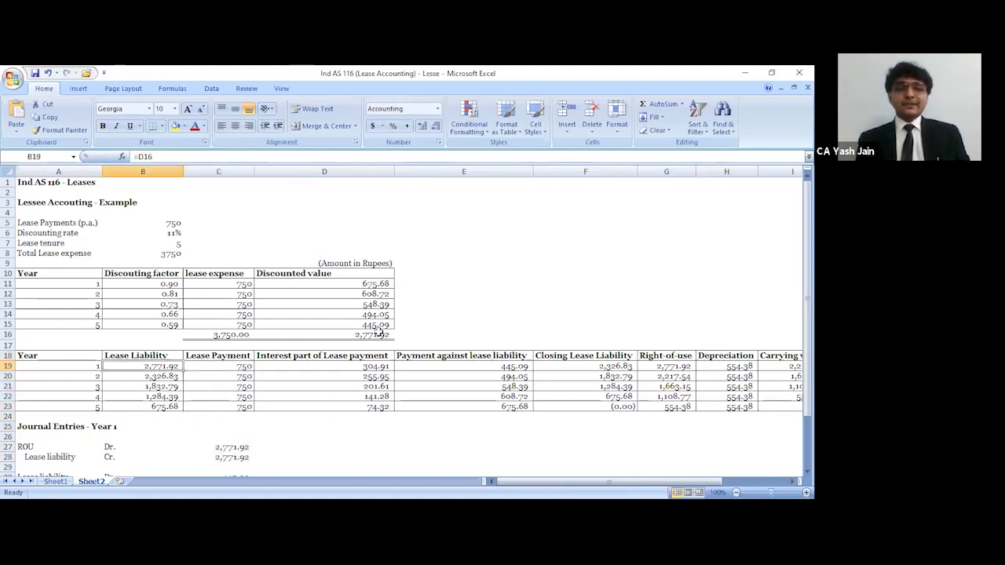
key(Right)
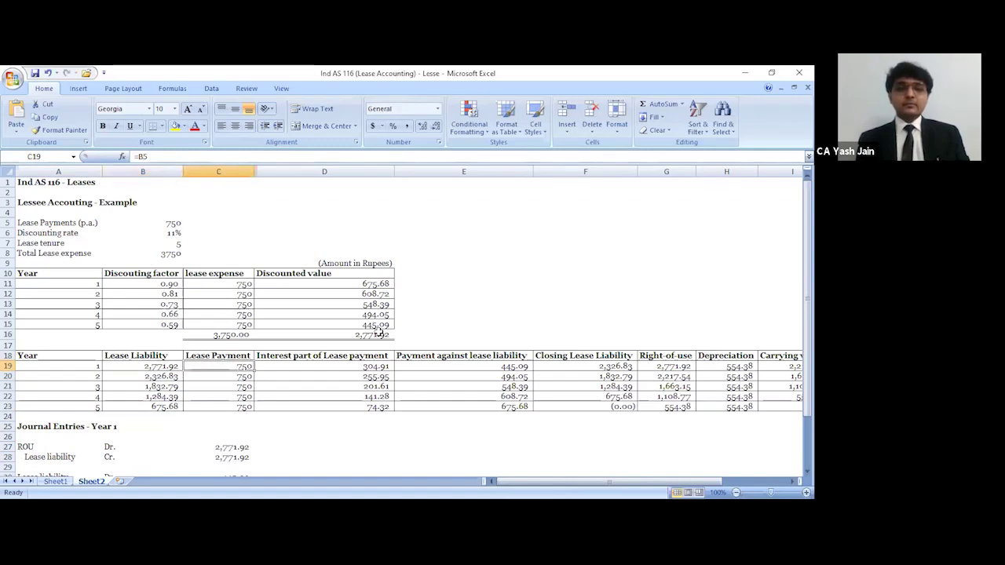
key(Left)
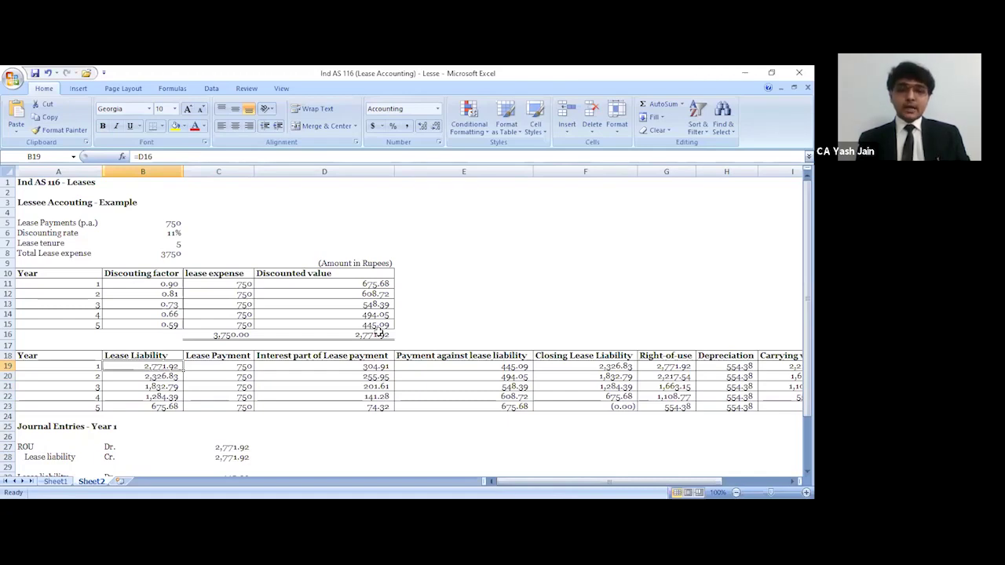
Inspect how the year 1 Interest part of Lease payment in D19 is calculated, leaving its formula as it is.
key(Right)
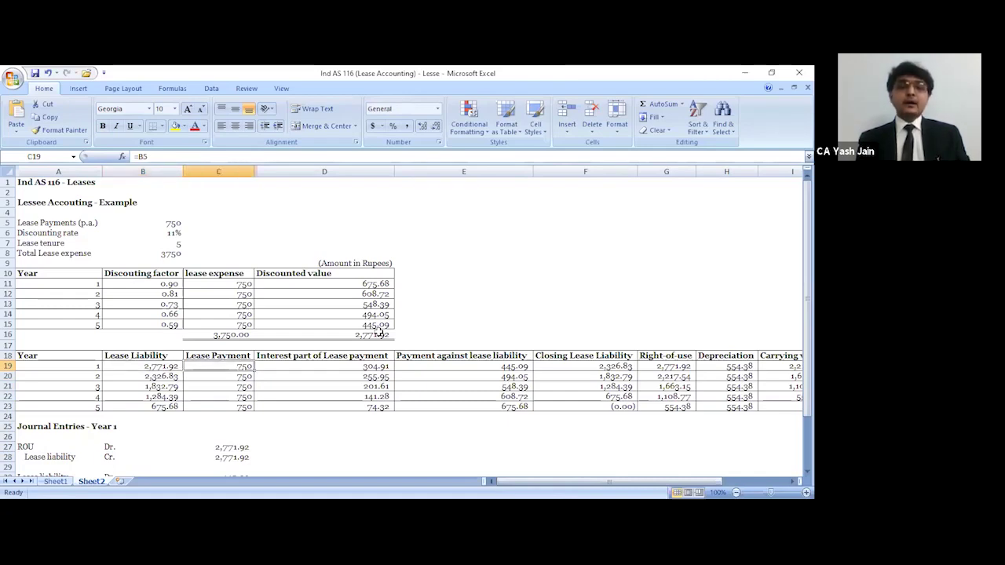
key(Right)
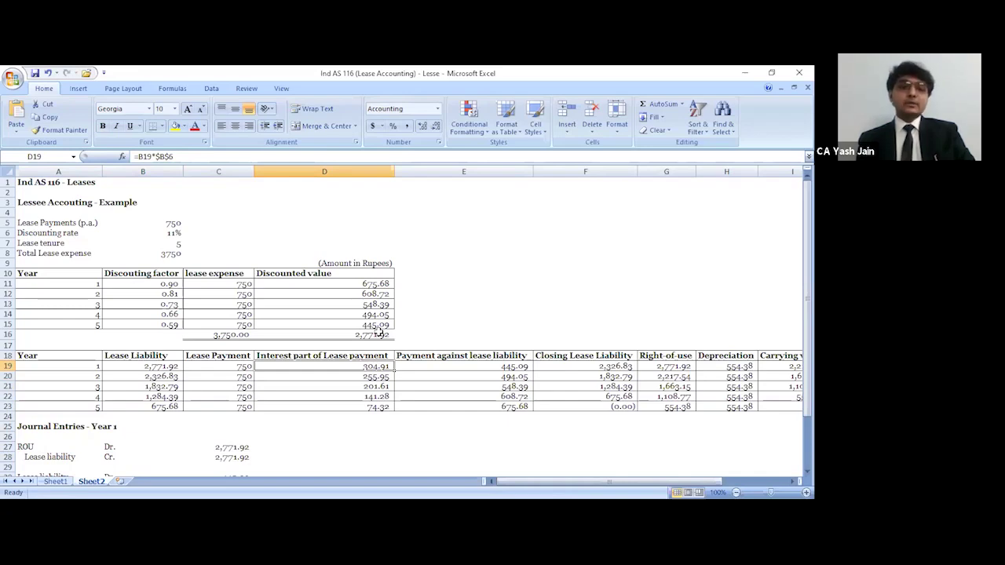
key(F2)
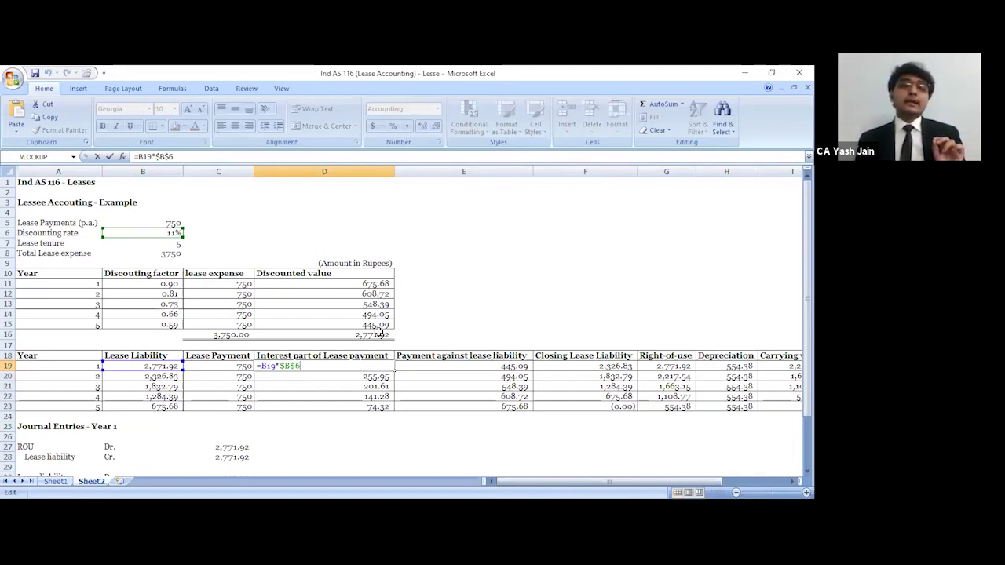
key(Return)
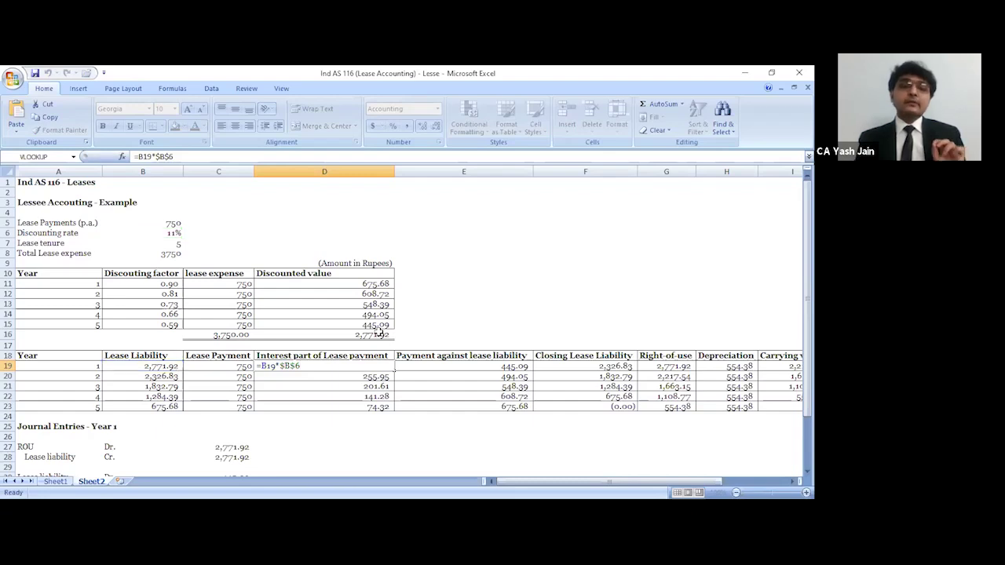
key(Up)
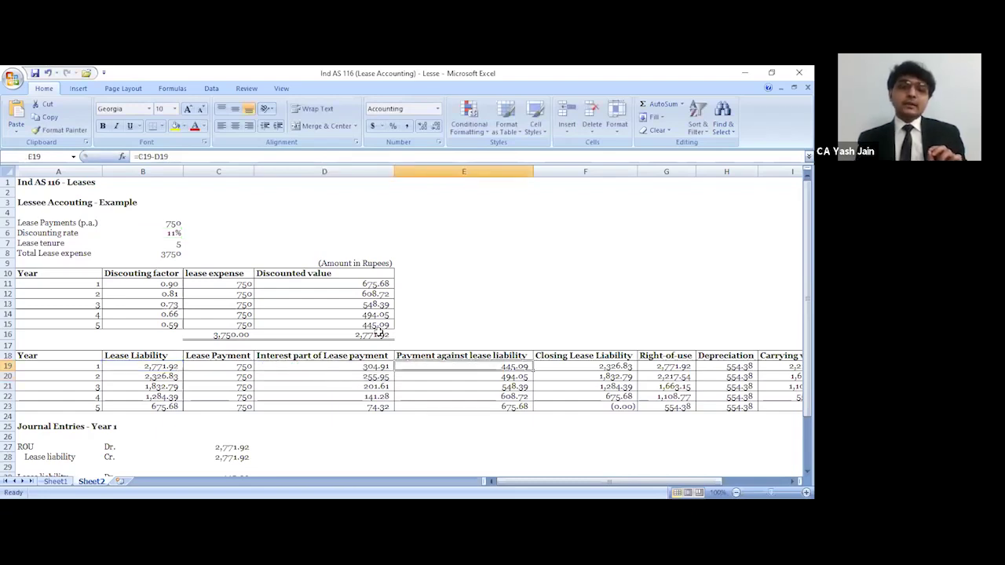
Inspect the cells that feed the year 1 Payment against lease liability formula in E19.
key(Right)
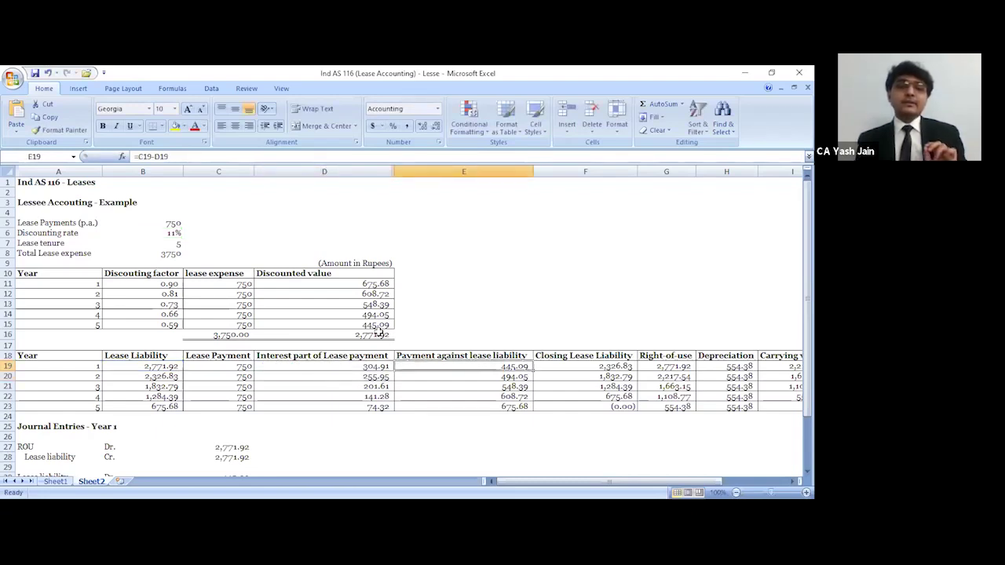
key(F2)
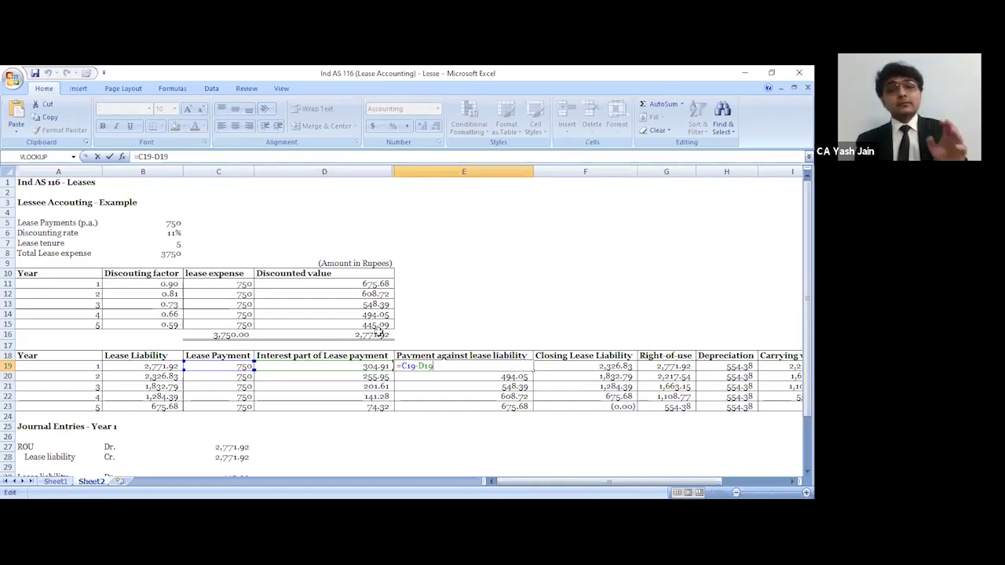
key(ctrl+Return)
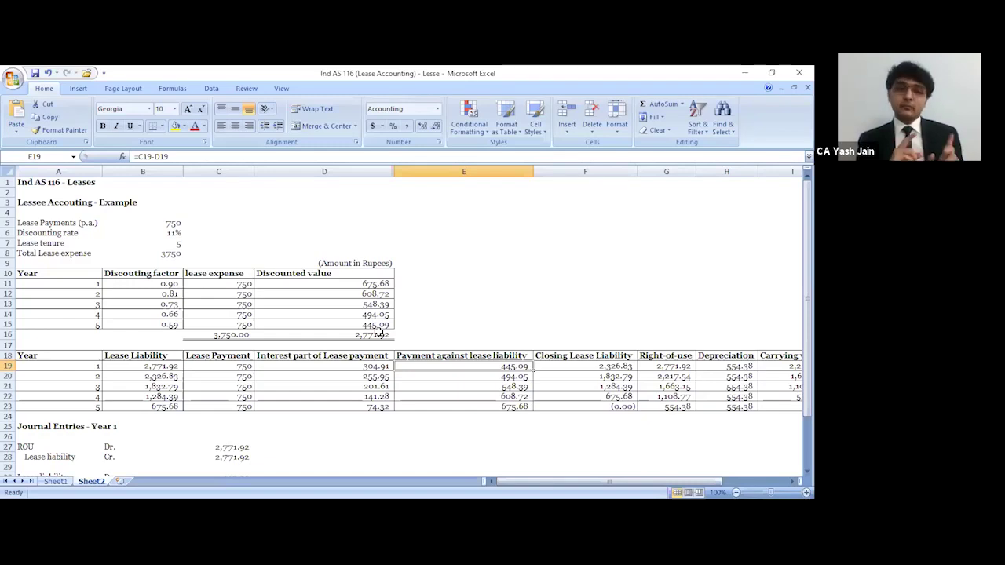
Inspect the year 1 Closing Lease Liability formula =B19-E19 in F19 and its referenced cells.
key(Right)
text(=B19-E19)
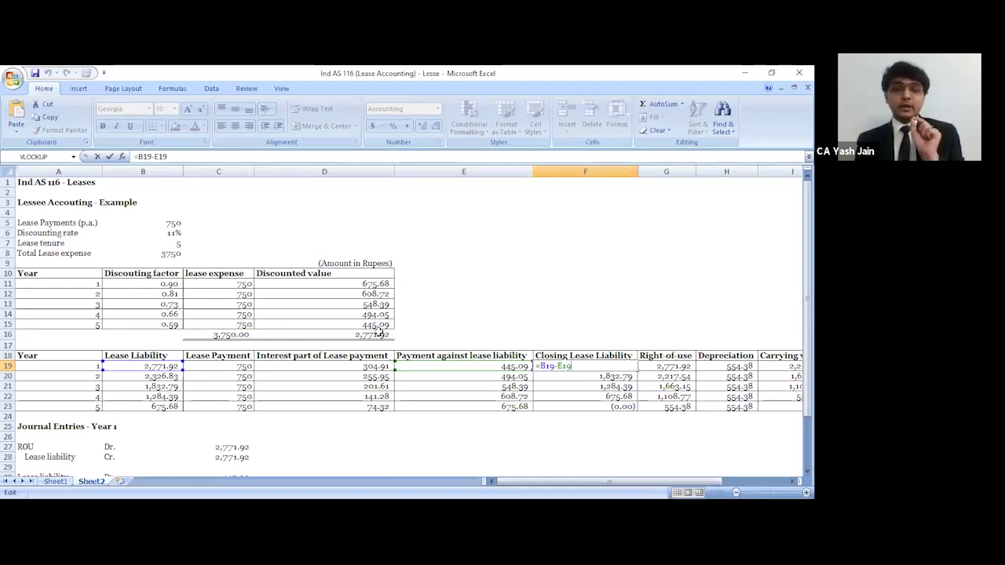
key(Return)
key(Up)
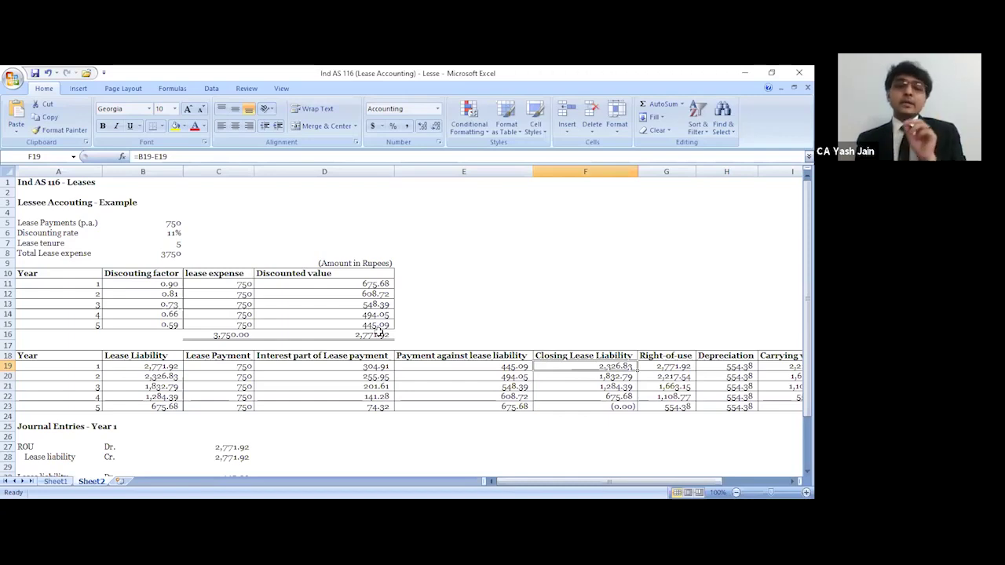
Follow the Closing Lease Liability column down to year 5, then go back across the row to Lease Liability in B23.
key(Down)
key(Down)
key(Down)
key(Down)
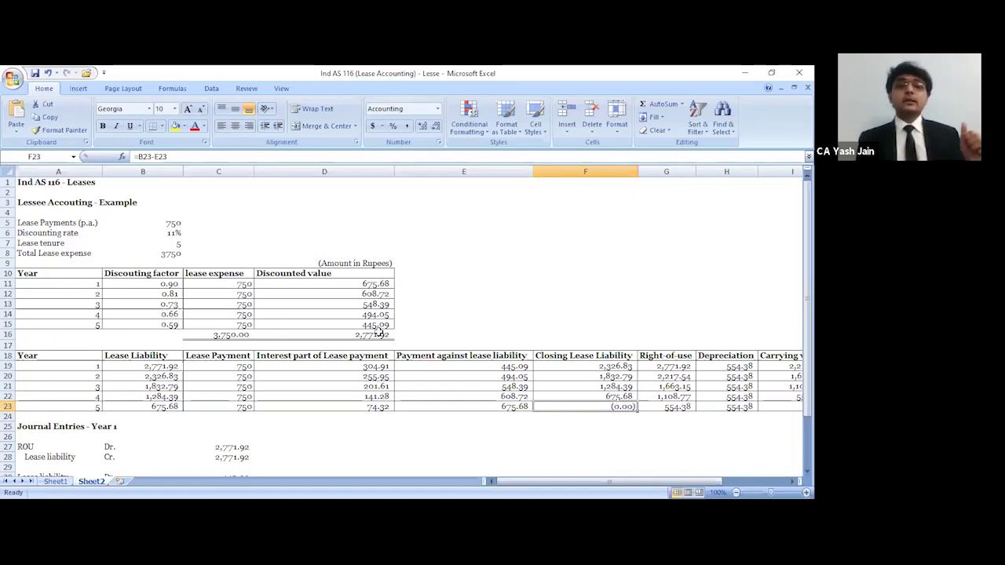
key(Left)
key(Left)
key(Left)
key(Left)
key(Left)
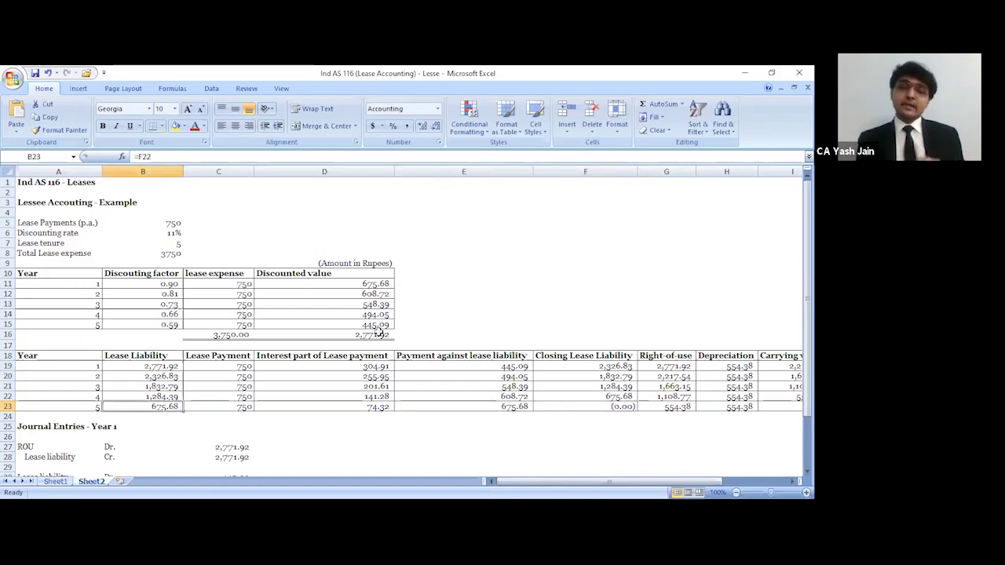
Bring all the Journal Entries - Year 1 into view and select the ROU line in A27.
key(Down)
key(Down)
key(Down)
key(Down)
key(Down)
key(Down)
key(Down)
key(Down)
key(Down)
key(Down)
key(Down)
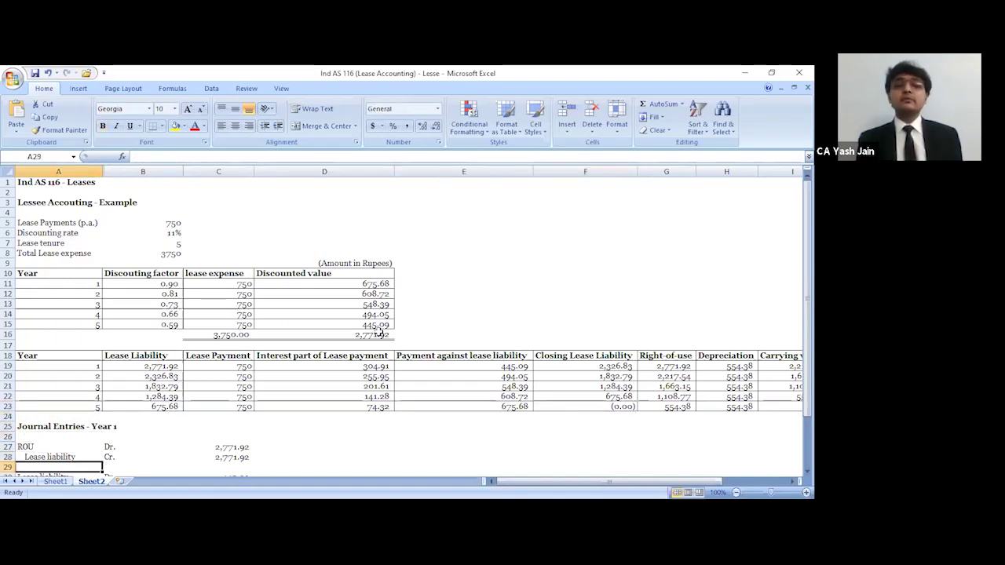
key(Down)
key(Down)
key(Down)
key(Down)
key(Up)
key(Up)
key(Up)
key(Up)
key(Up)
key(Up)
key(Up)
key(Up)
key(Up)
key(Up)
key(Up)
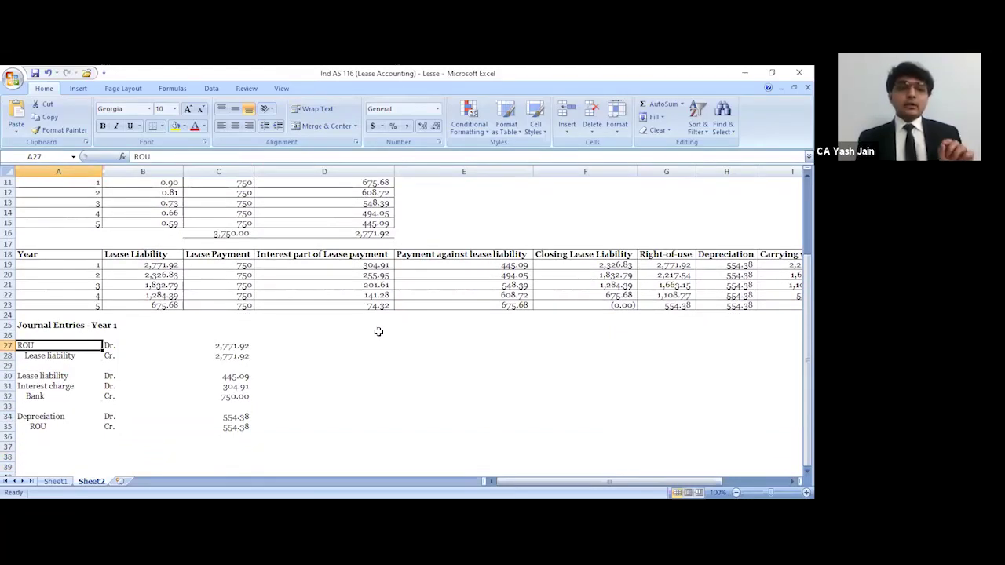
Check the formulas behind the ROU debit in C27 and the Lease liability credit in C28.
key(Right)
key(Right)
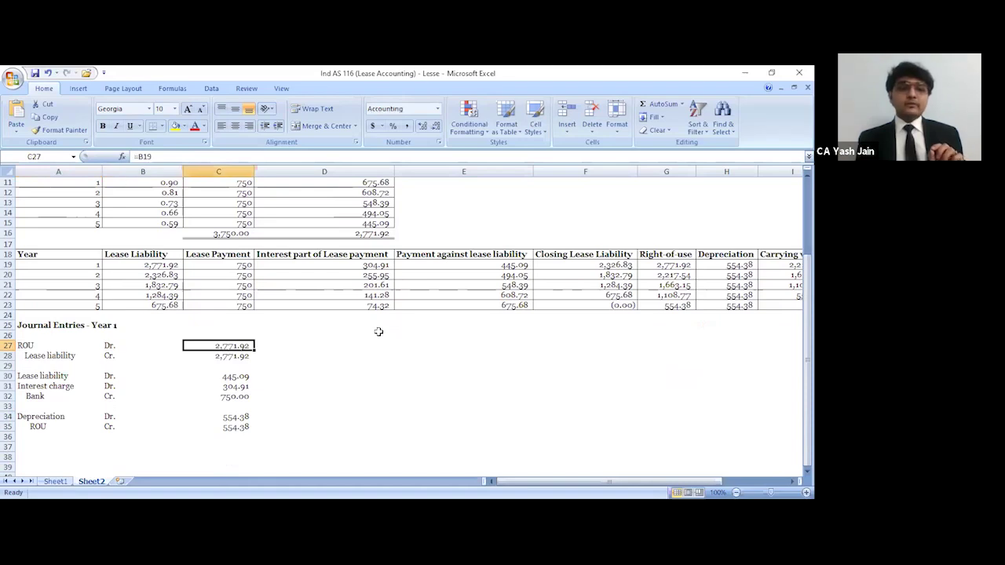
key(Down)
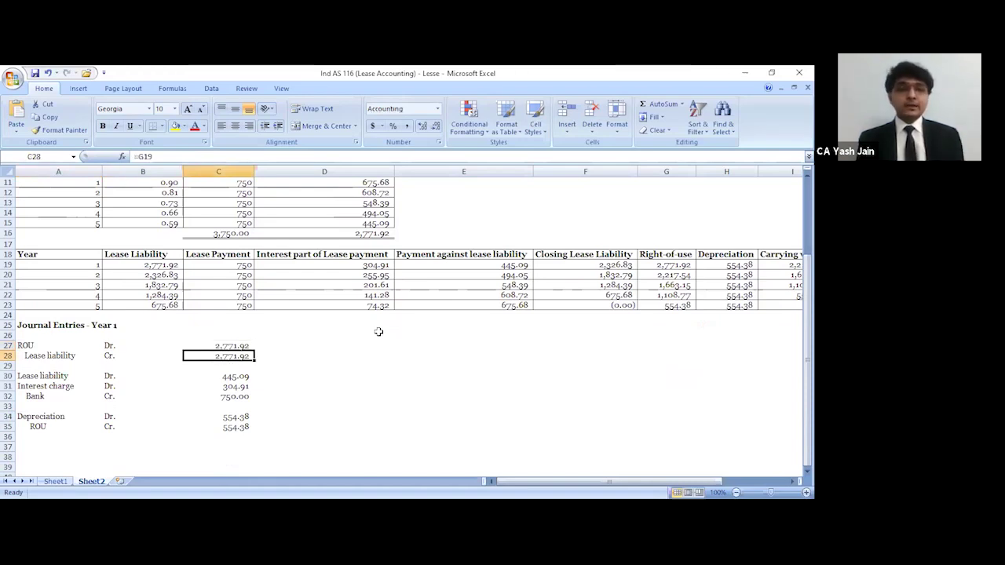
Go to the Lease liability debit line in row 30 and trace its amount in C30 to the schedule.
key(Left)
key(Left)
key(Down)
key(Down)
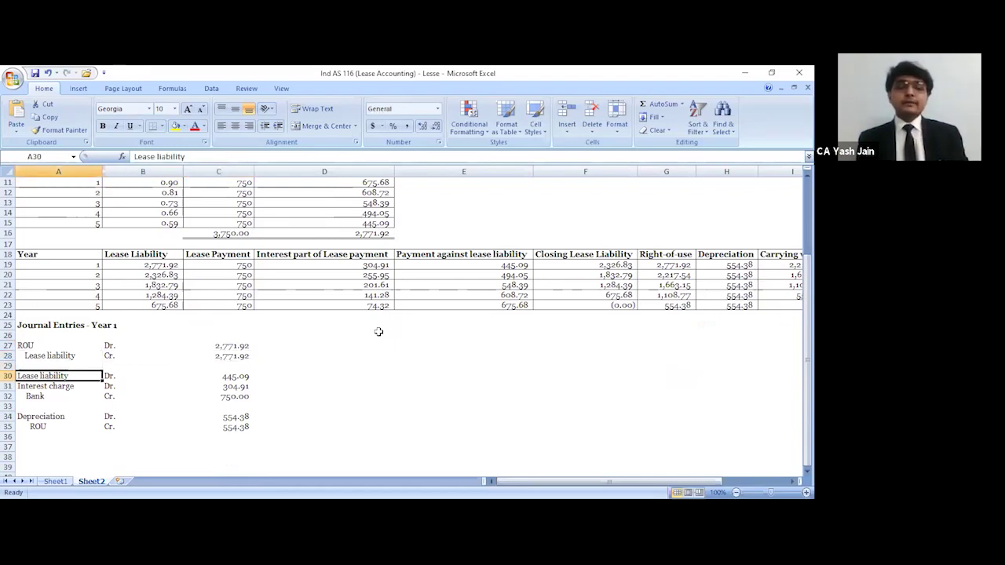
key(Right)
key(Right)
key(Right)
key(Left)
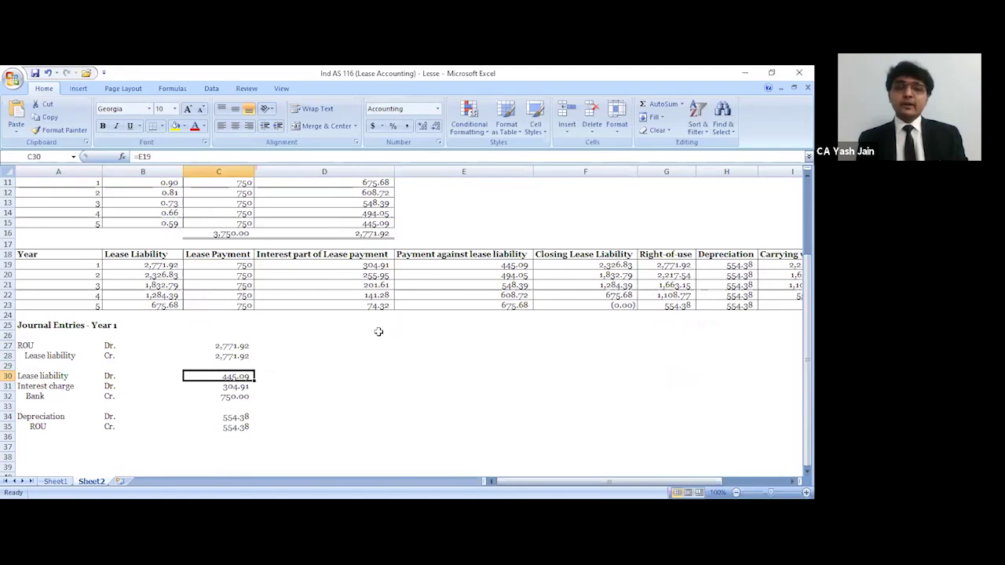
key(F2)
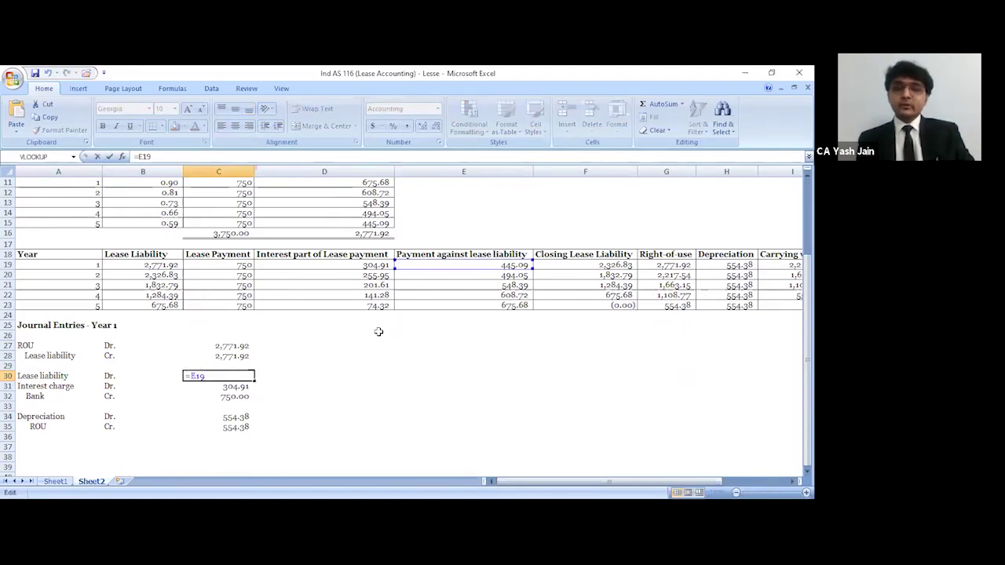
key(Return)
Inspect the Interest charge and Bank amounts in C31 and C32, then continue to the Depreciation entry in A34.
key(F2)
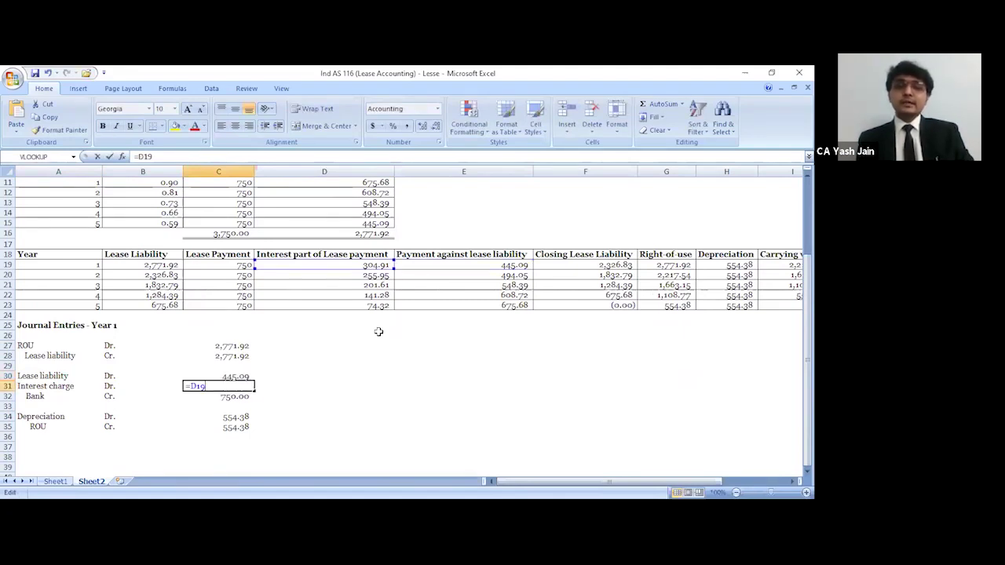
key(Return)
key(F2)
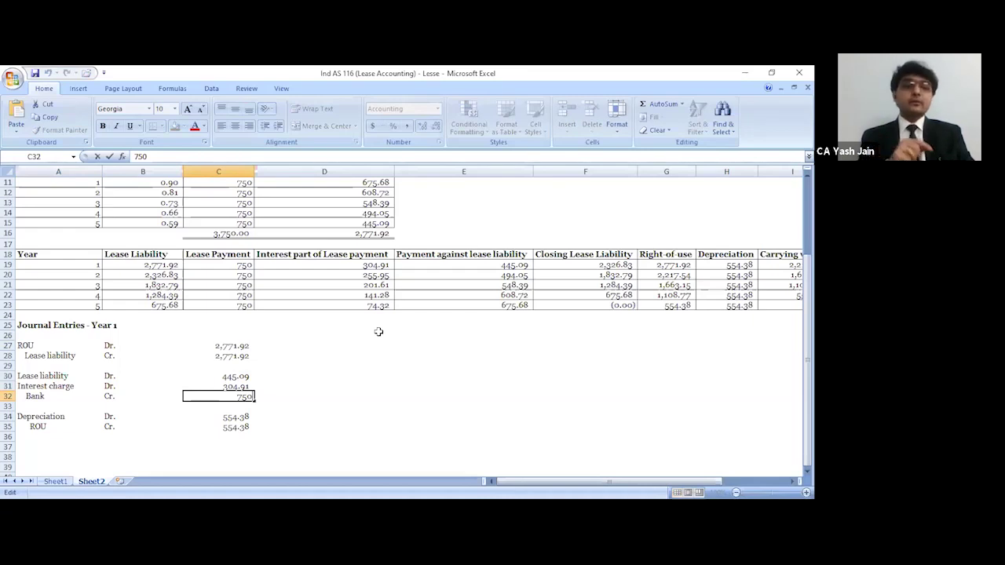
key(Return)
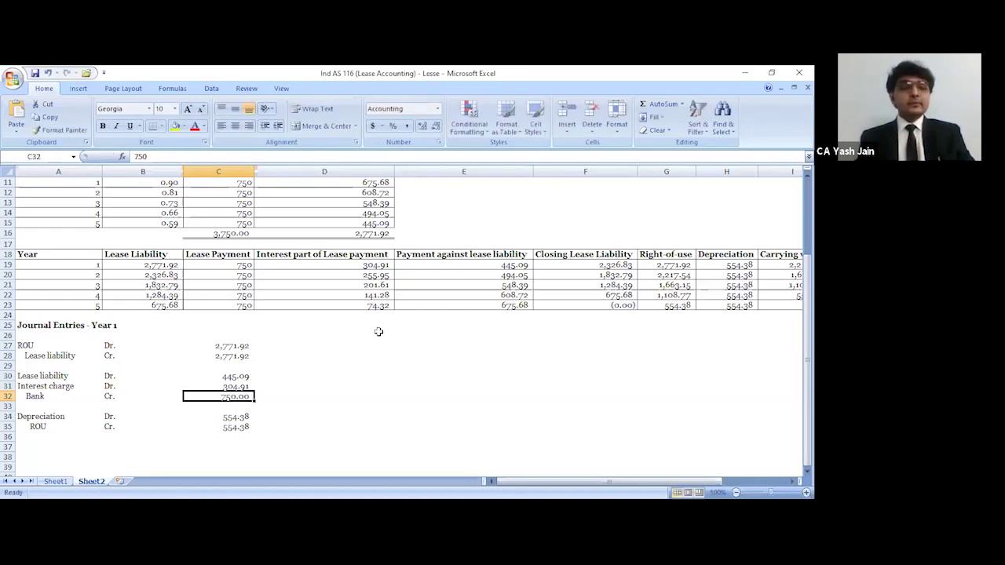
key(Down)
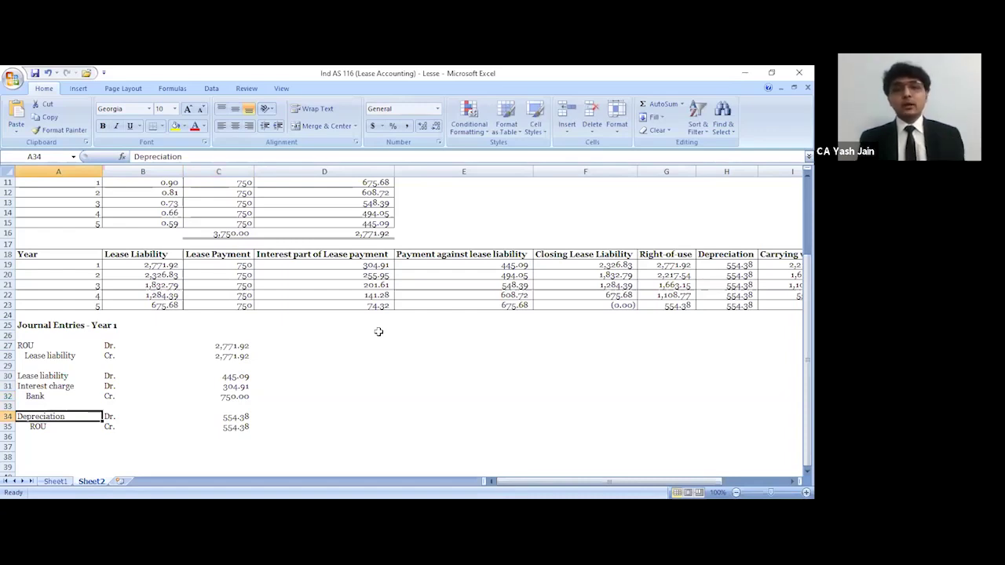
Return to the lessee example heading in A3 near the start of the sheet.
key(Up)
key(Up)
key(Up)
key(Up)
key(Up)
key(Up)
key(Up)
key(Up)
key(Up)
key(Up)
key(Up)
key(Up)
key(Up)
key(Up)
key(Up)
key(Up)
key(Up)
key(Up)
key(Up)
key(Up)
key(Down)
key(Down)
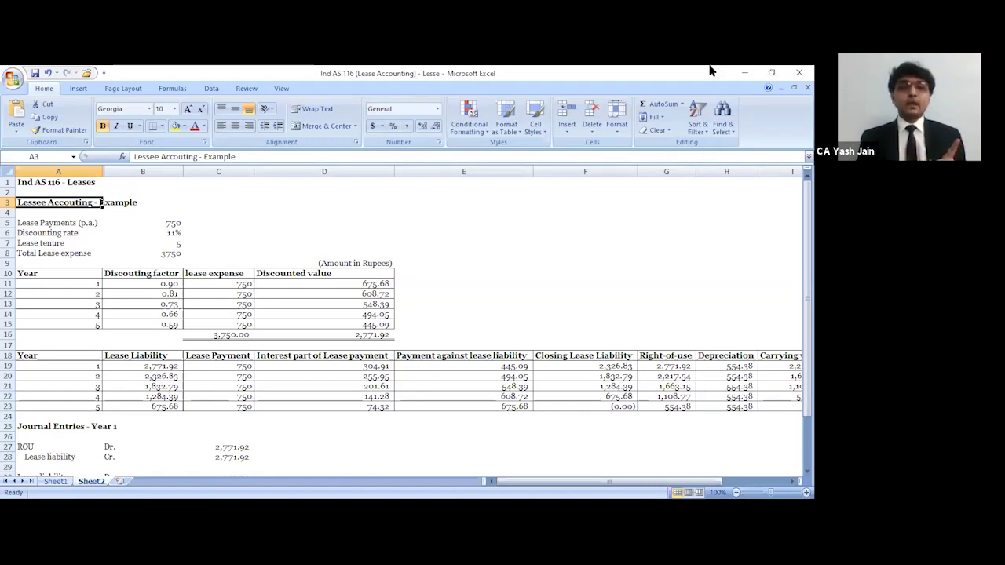
Switch to the slide show and advance from Lessee Accounting to the Lessor Accounting details on slide 46.
key(alt+Tab)
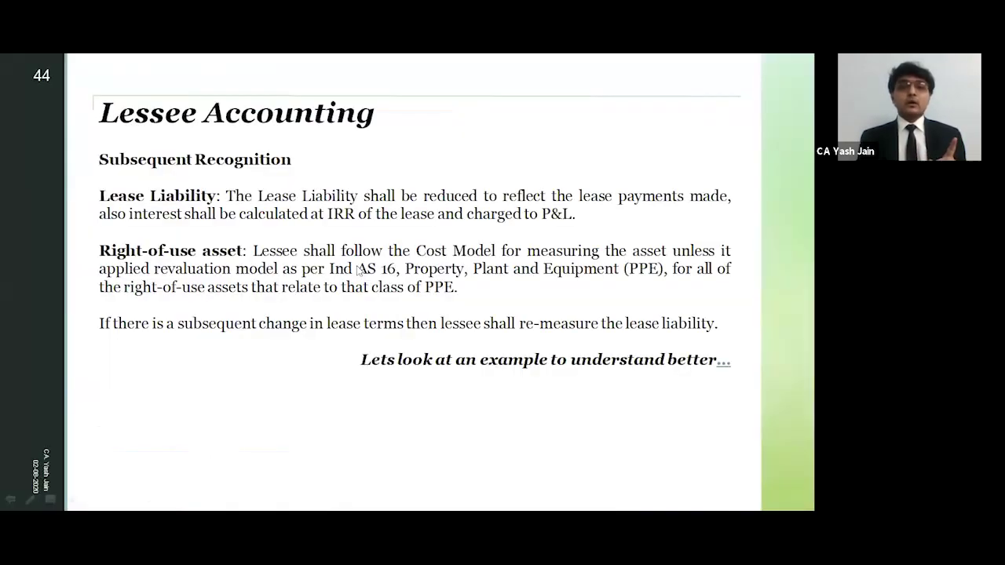
click(320, 410)
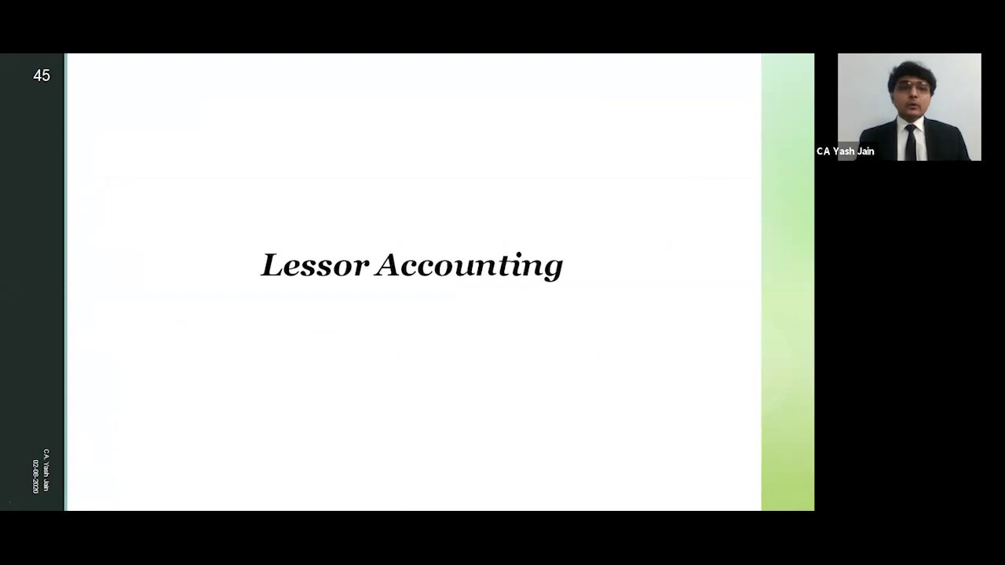
key(Right)
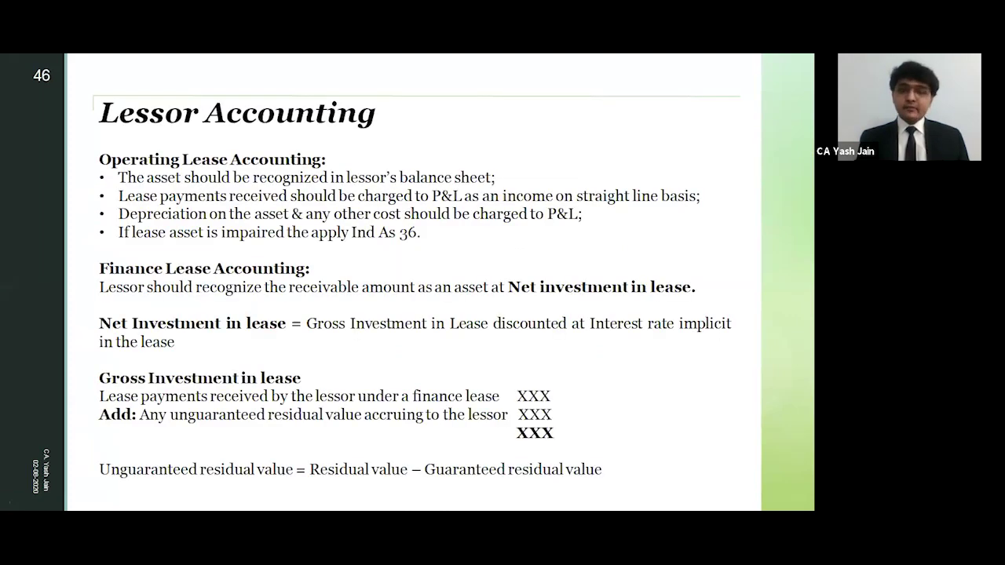